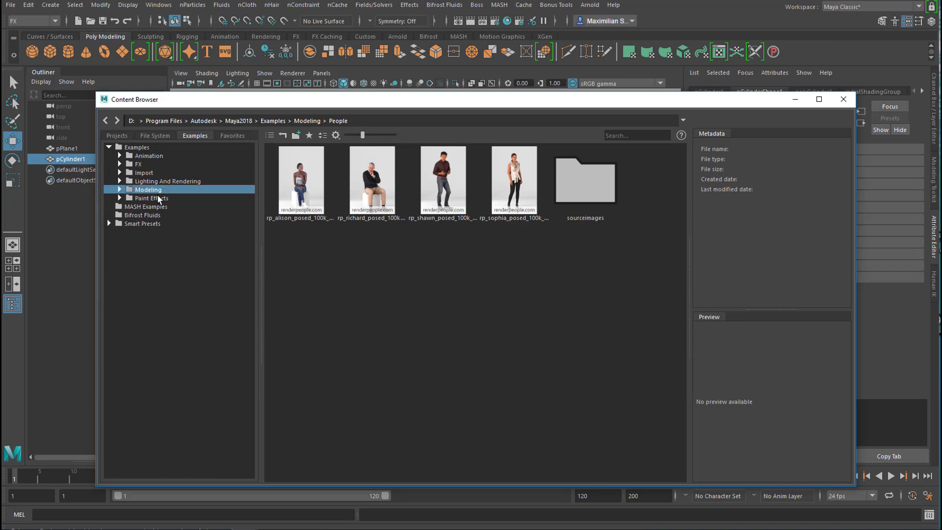
# Import the CharacterObese mesh from the Bipeds folder of the Sculpting Base Meshes examples and close the Content Browser.
pyautogui.doubleClick(150, 198)
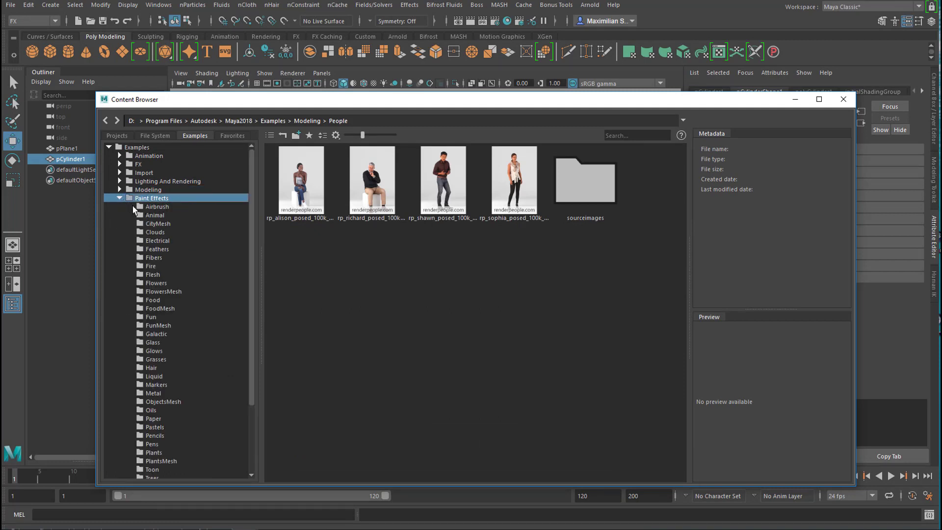
pyautogui.click(120, 198)
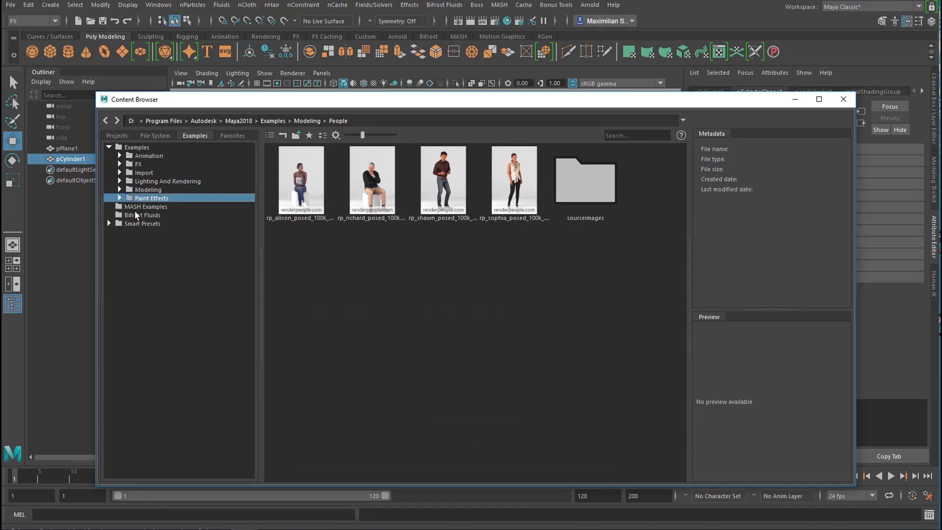
pyautogui.click(121, 190)
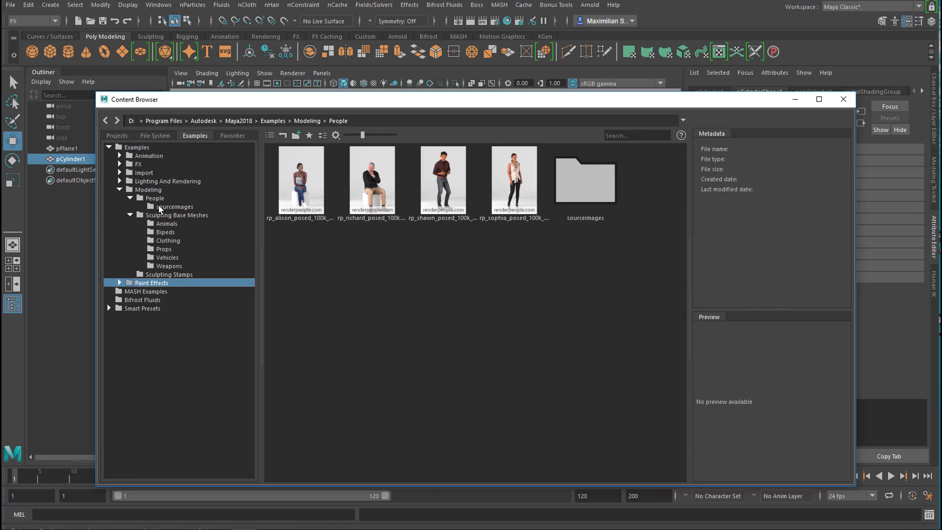
pyautogui.click(156, 232)
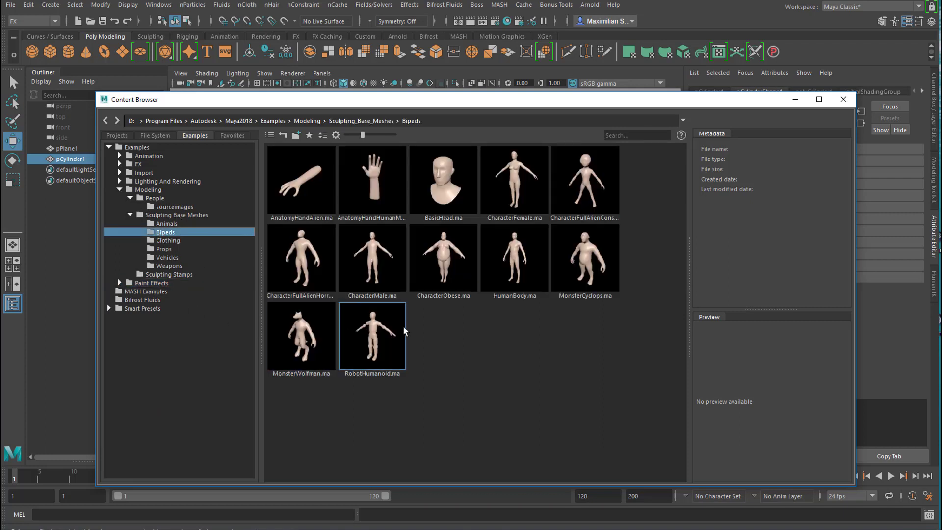
pyautogui.click(456, 265)
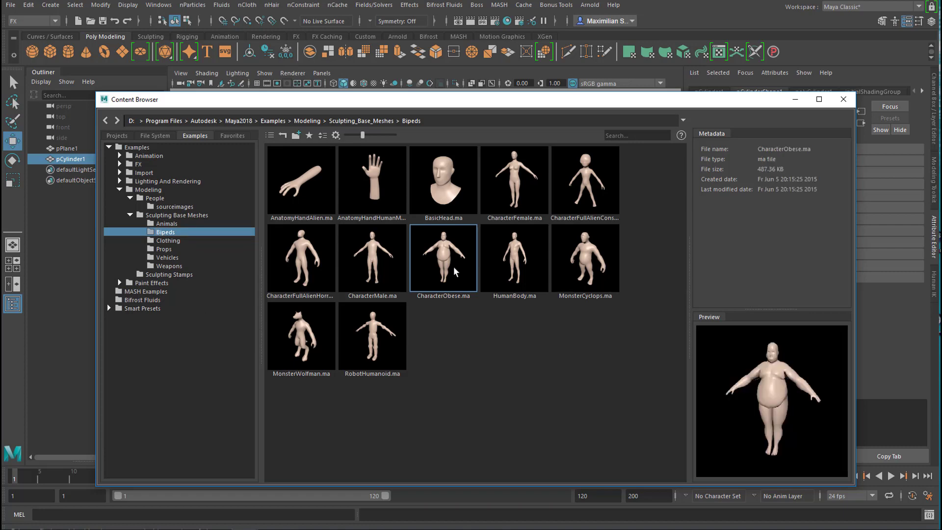
pyautogui.click(843, 99)
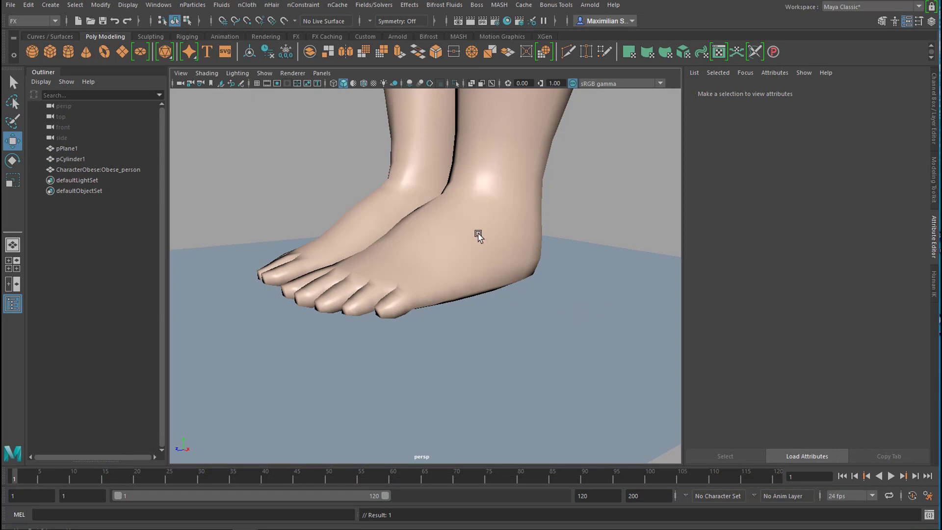
# Scale the imported obese character down uniformly so it fits the scene on top of the cylinder.
pyautogui.click(479, 237)
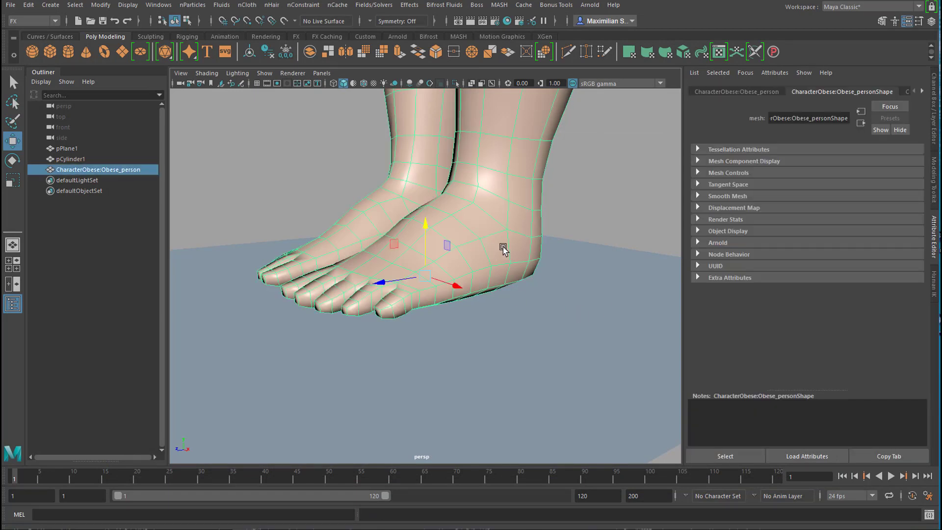
pyautogui.press('f')
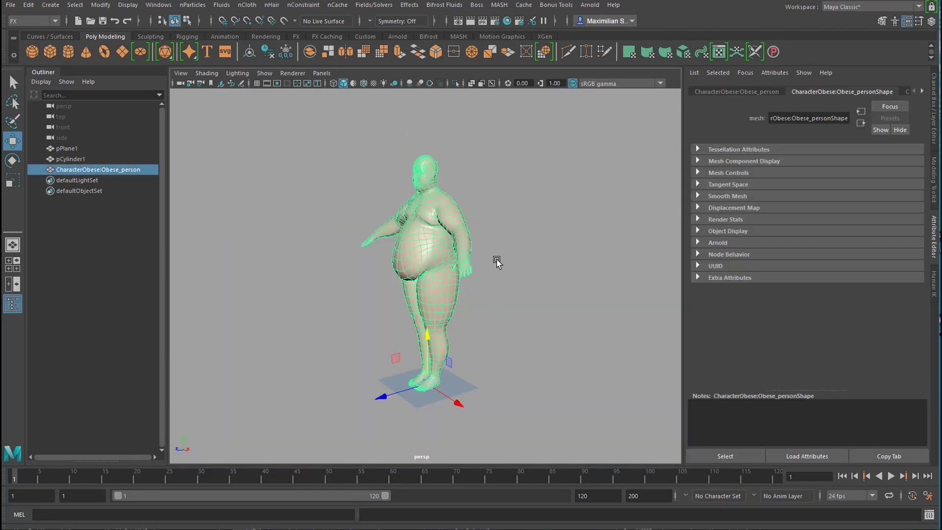
pyautogui.press('r')
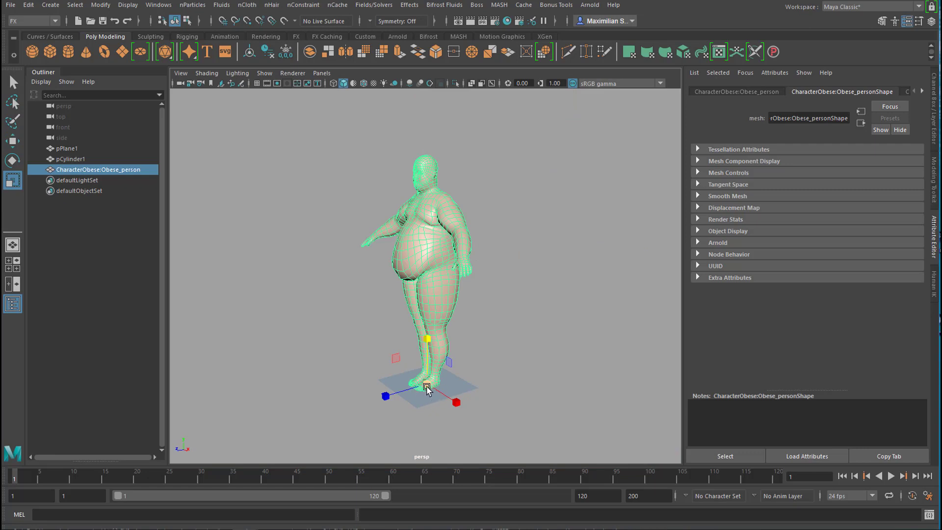
pyautogui.moveTo(427, 388); pyautogui.dragTo(214, 471)
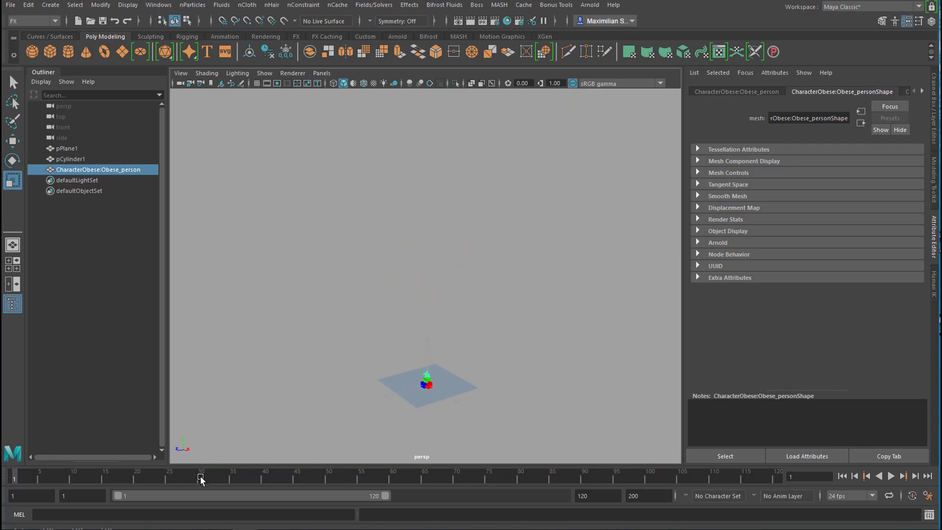
pyautogui.hotkey('ctrl', 'z')
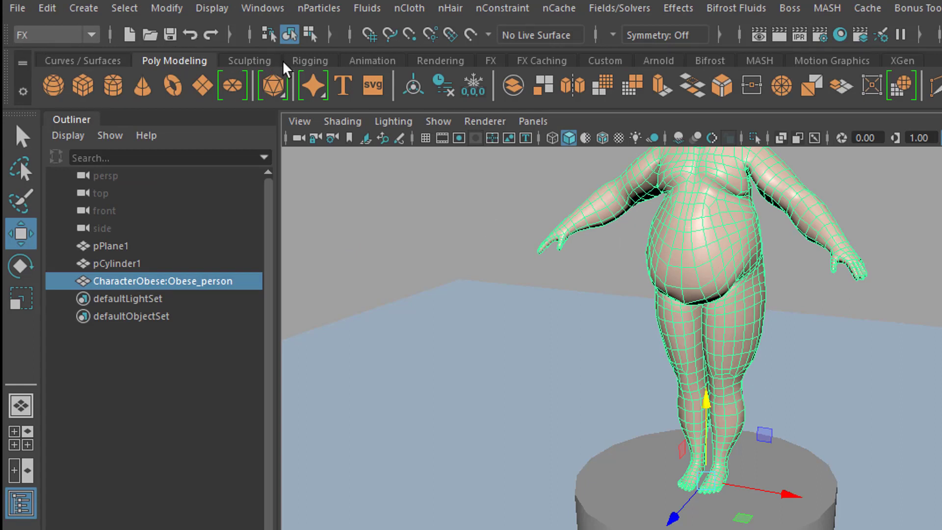
# Make the character emit nParticles with Emit from Object and briefly play the simulation.
pyautogui.click(319, 9)
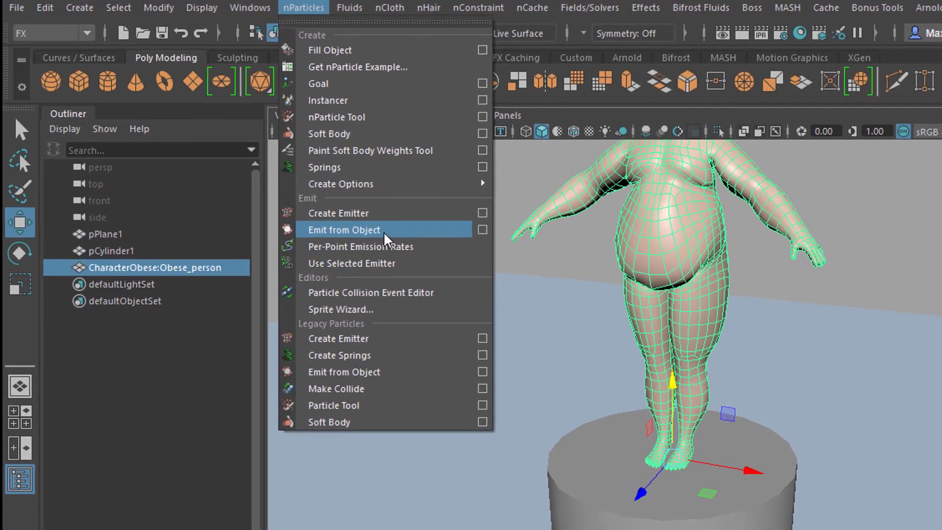
pyautogui.click(384, 235)
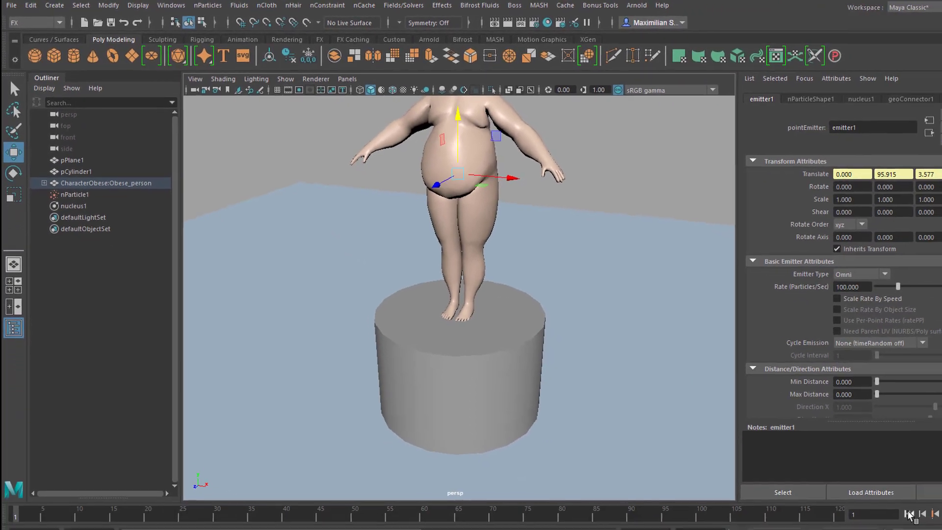
pyautogui.click(941, 514)
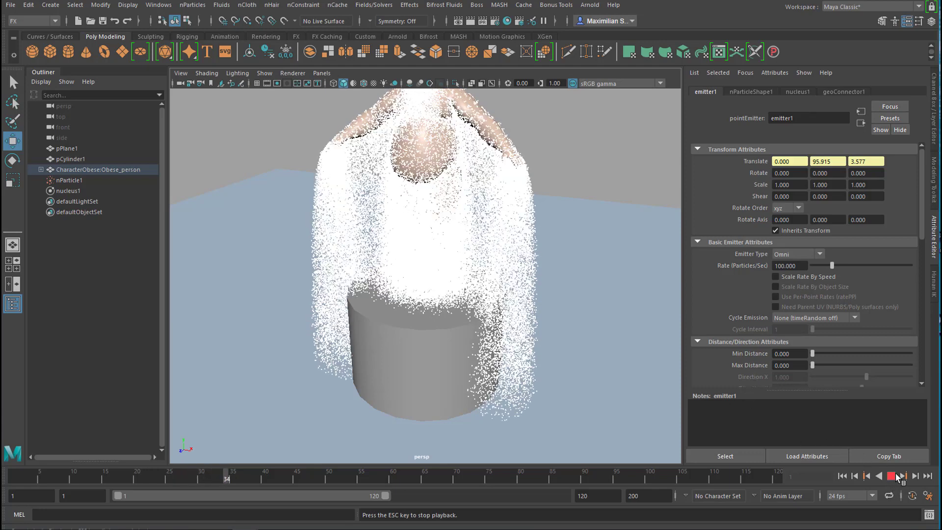
pyautogui.click(892, 476)
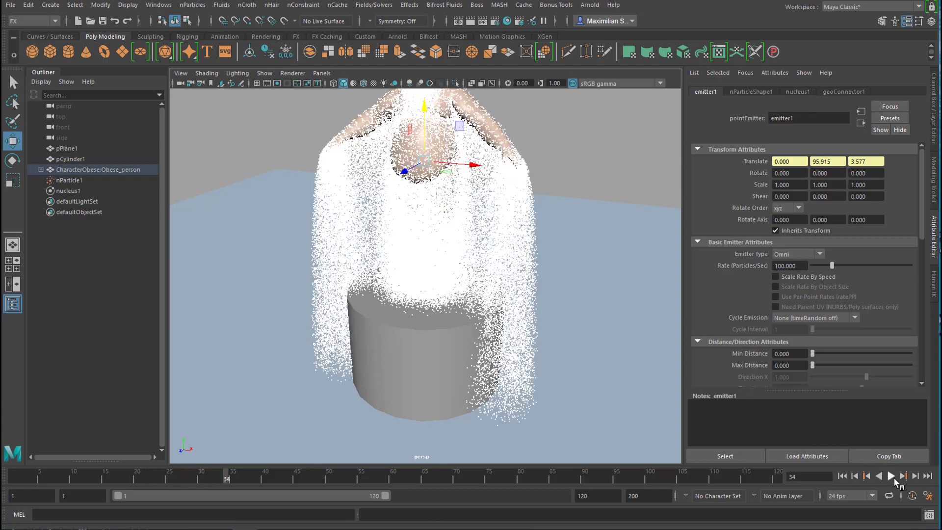
# Set the nucleus solver's gravity to 1 and replay the particle simulation from the first frame.
pyautogui.click(70, 191)
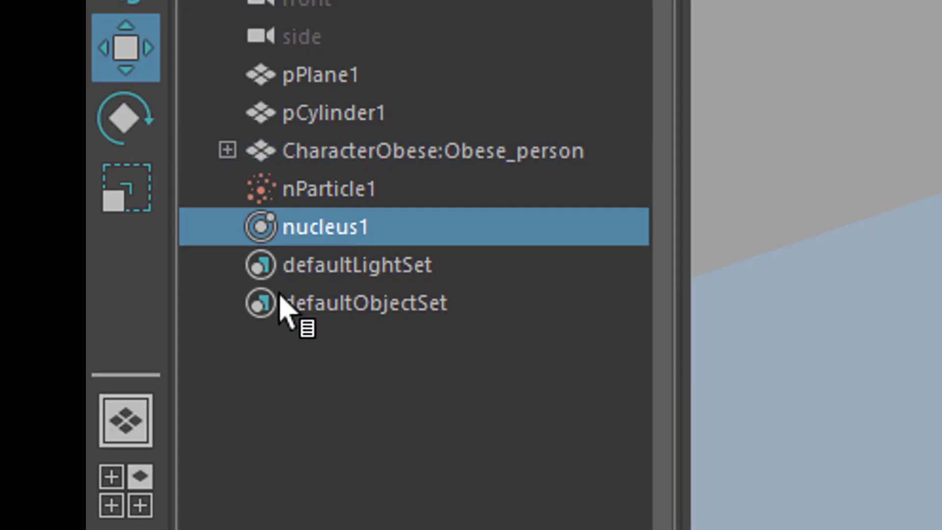
pyautogui.click(795, 265)
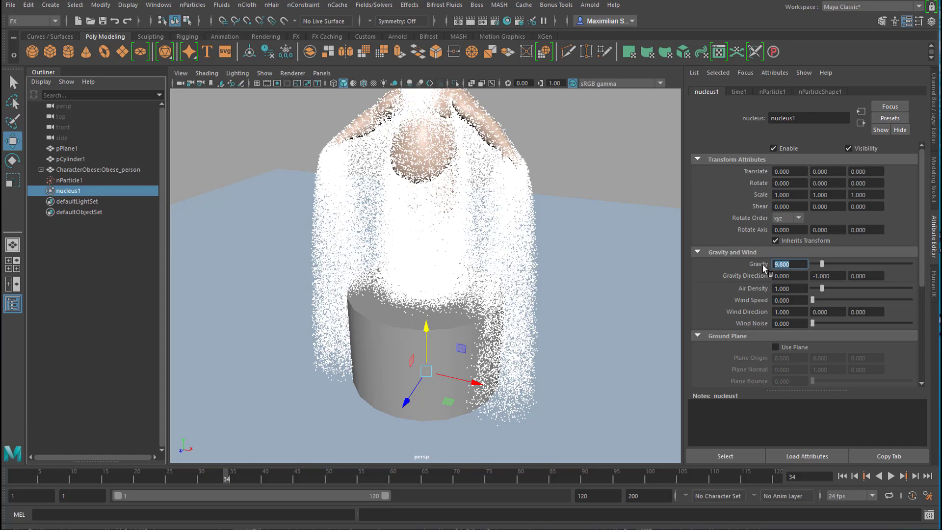
pyautogui.write('1')
pyautogui.press('Return')
pyautogui.click(843, 476)
pyautogui.click(891, 476)
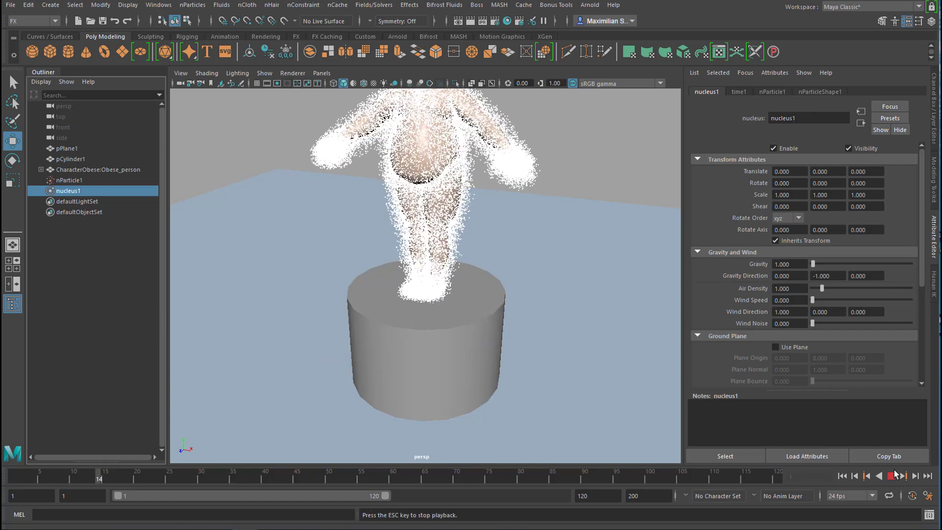
pyautogui.click(892, 475)
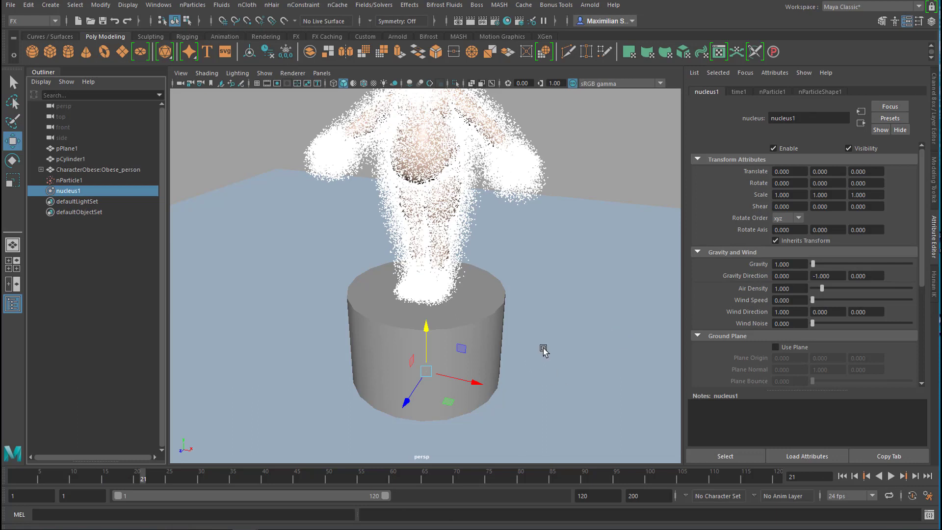
# Select the emitted nParticles and set their emitter's rate to 2 particles per second.
pyautogui.click(440, 252)
pyautogui.press('f')
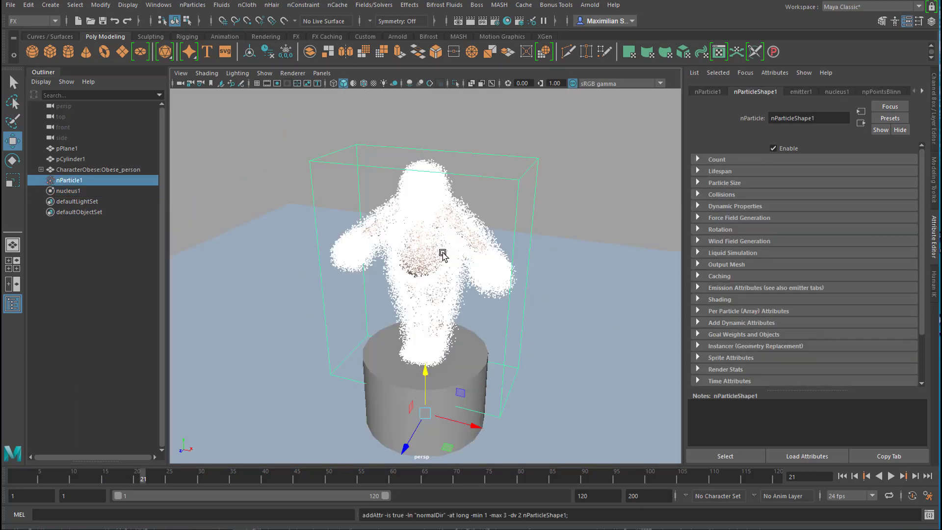
pyautogui.click(551, 307)
pyautogui.moveTo(551, 307)
pyautogui.keyDown('alt'); pyautogui.mouseDown()
pyautogui.moveTo(602, 280)
pyautogui.moveTo(574, 320)
pyautogui.moveTo(568, 301)
pyautogui.mouseUp(); pyautogui.keyUp('alt')
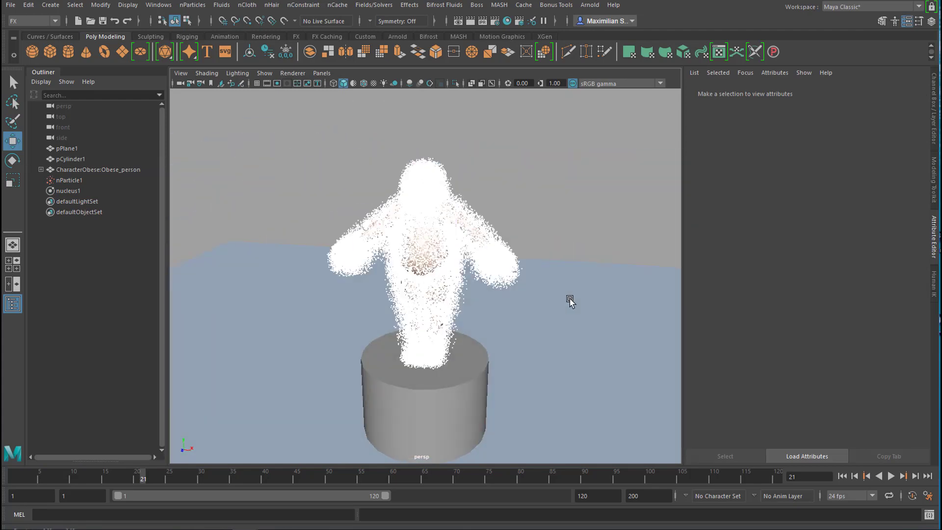
pyautogui.click(476, 259)
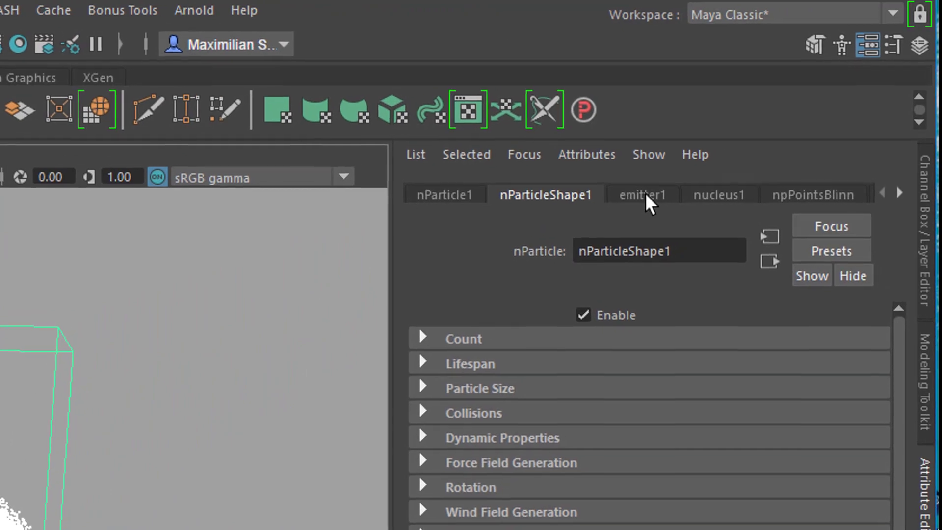
pyautogui.click(648, 192)
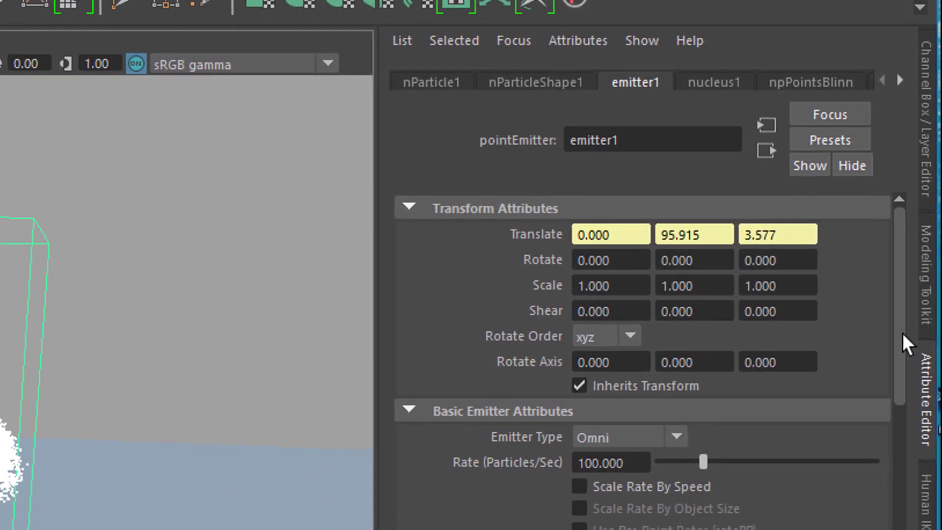
pyautogui.moveTo(900, 406); pyautogui.dragTo(936, 488)
pyautogui.moveTo(940, 343); pyautogui.dragTo(909, 250)
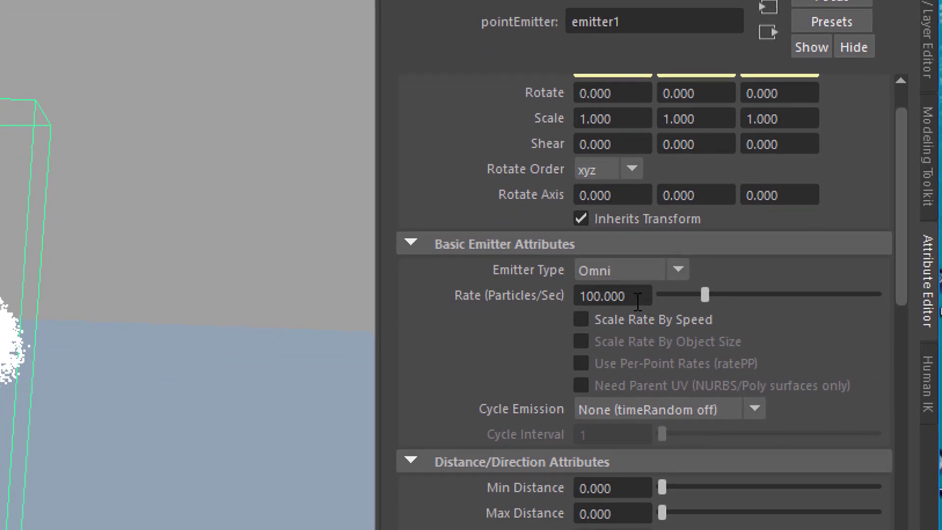
pyautogui.moveTo(637, 301); pyautogui.dragTo(574, 295)
pyautogui.write('2')
pyautogui.press('Return')
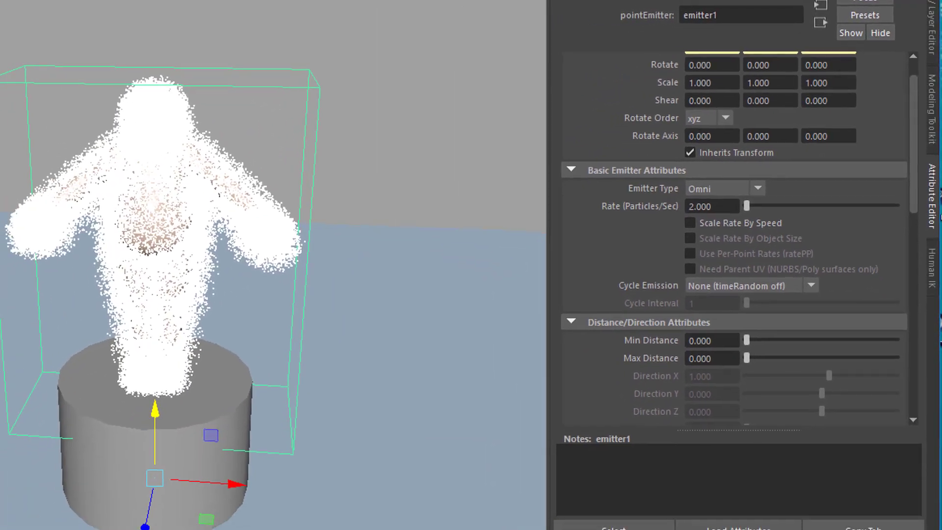
# Replay the simulation from the first frame and extend the playback range to end at frame 500.
pyautogui.hotkey('alt', 'shift', 'v')
pyautogui.hotkey('alt', 'v')
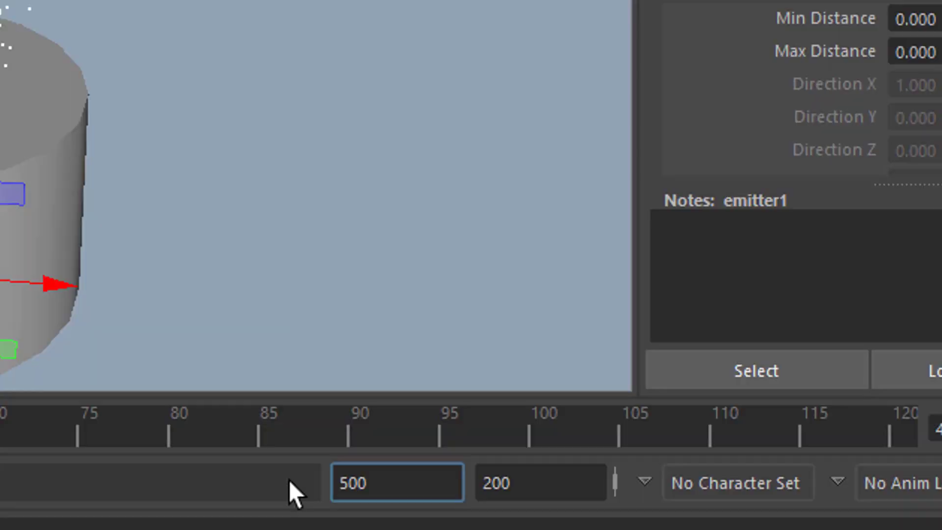
pyautogui.press('Return')
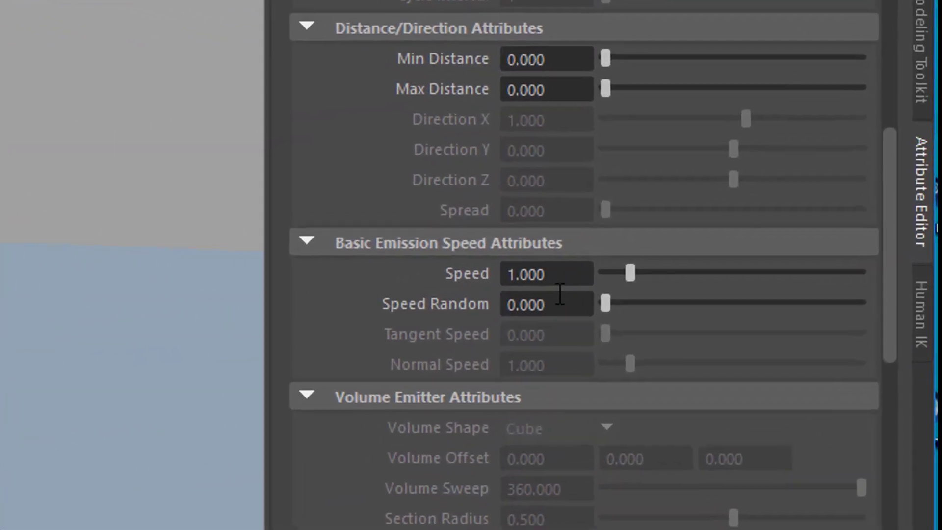
# Try an emission speed of 10 on the emitter and play the simulation.
pyautogui.click(501, 283)
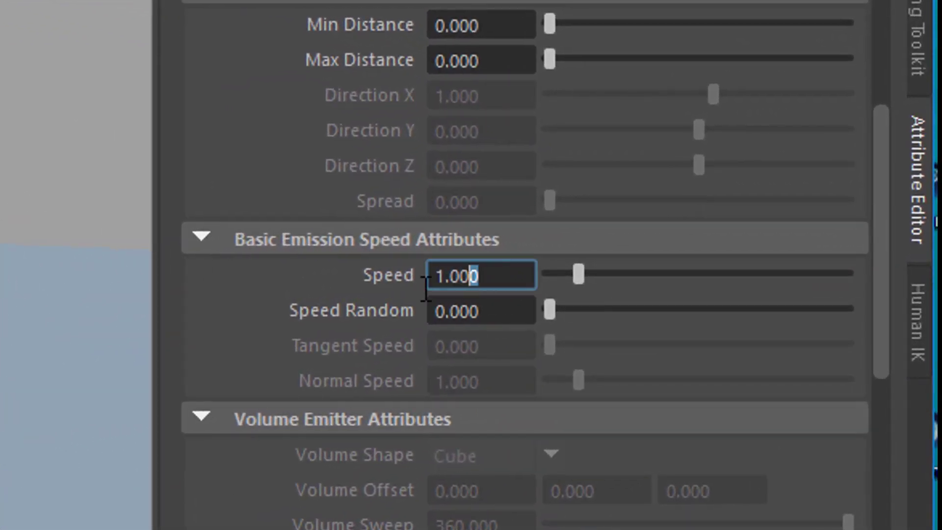
pyautogui.moveTo(426, 289); pyautogui.dragTo(409, 267)
pyautogui.write('1')
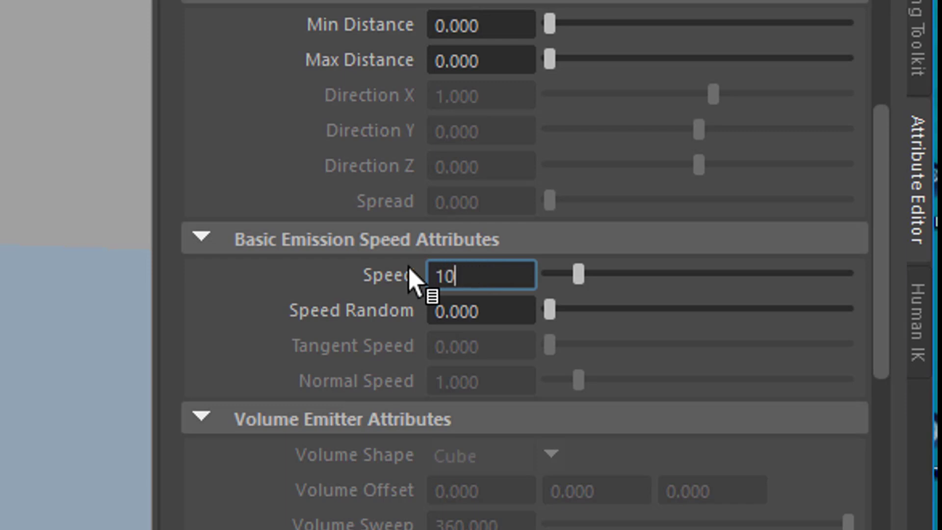
pyautogui.write('0')
pyautogui.press('Return')
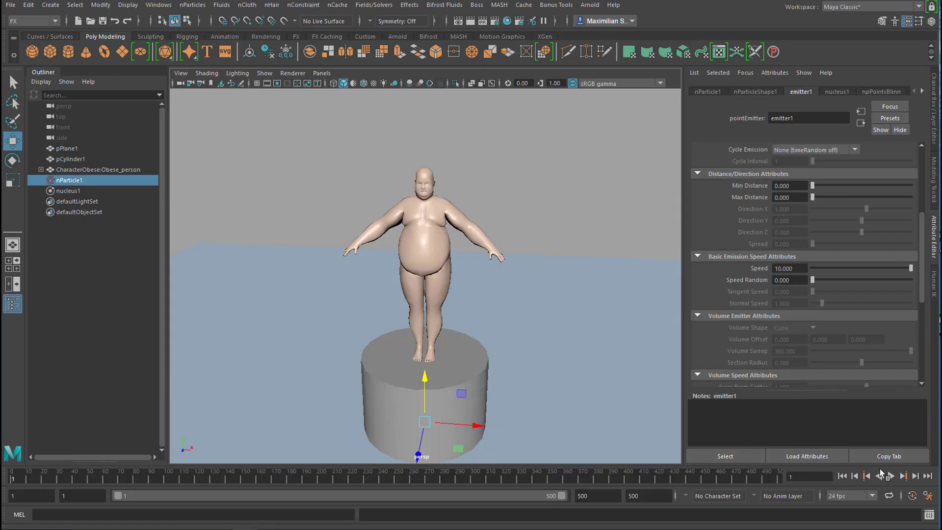
pyautogui.click(892, 477)
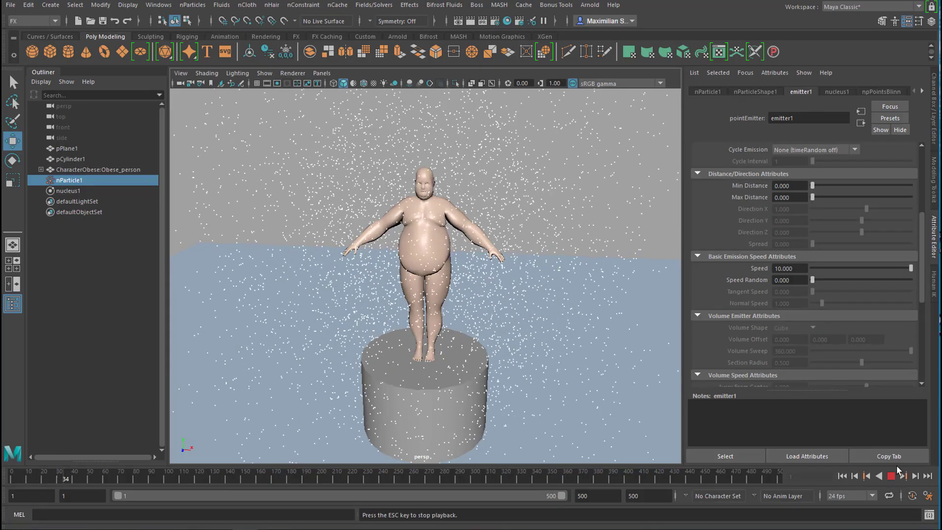
pyautogui.click(891, 476)
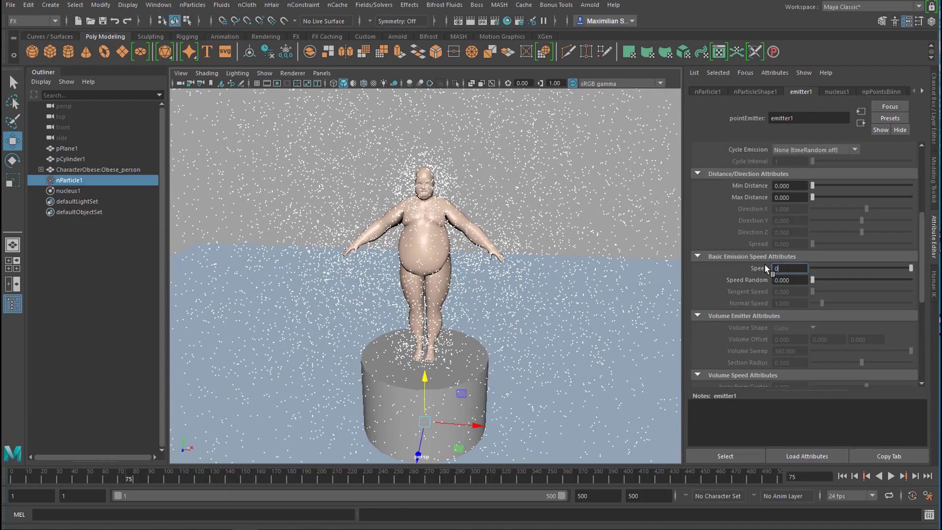
# Set the emitter's speed to 0.1 and replay the simulation from the first frame.
pyautogui.write('0.1')
pyautogui.press('Return')
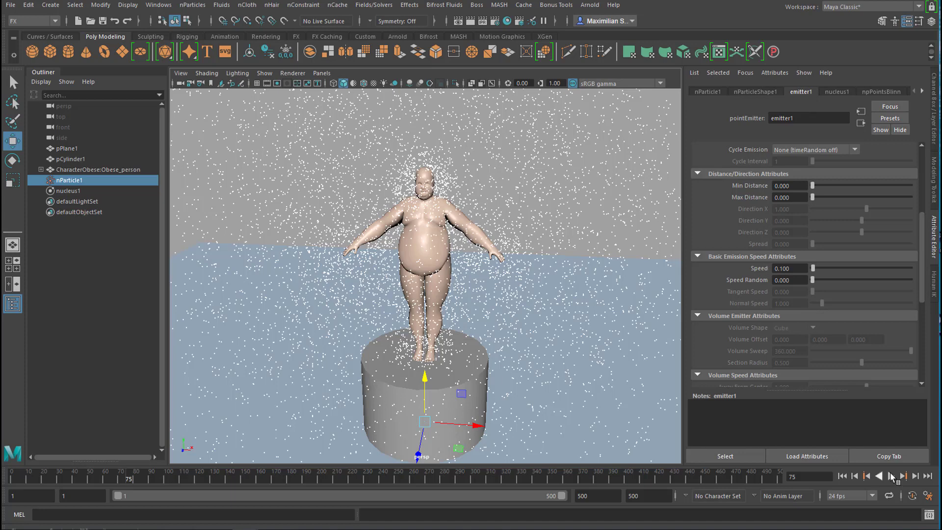
pyautogui.click(843, 476)
pyautogui.click(892, 476)
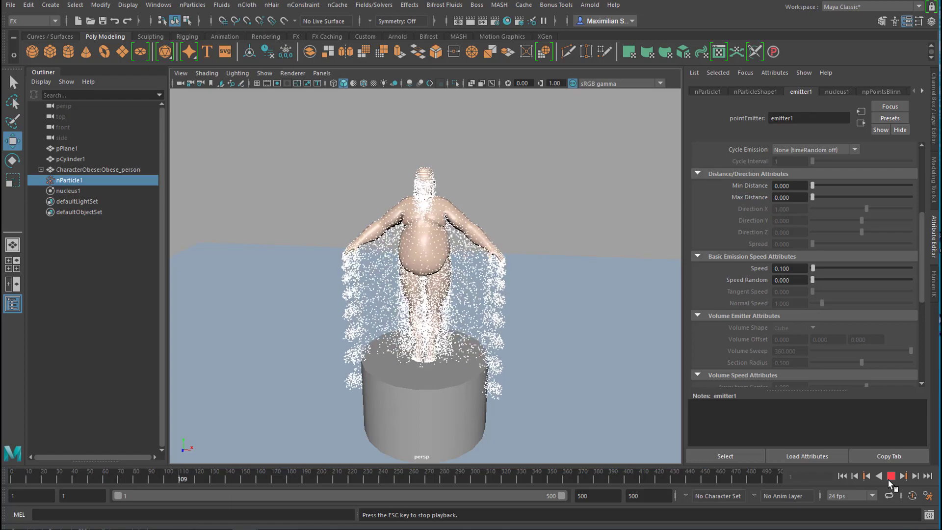
pyautogui.click(891, 476)
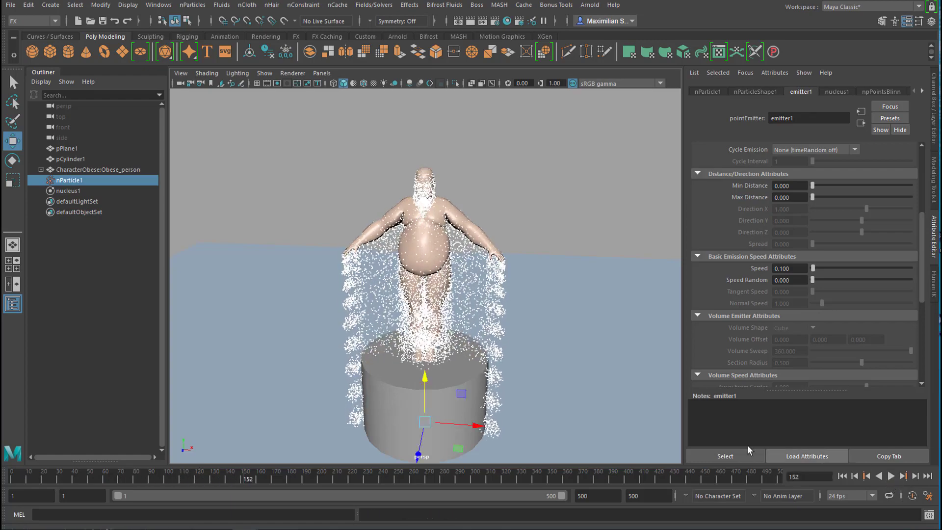
# Hide the obese character mesh and replay the simulation from the first frame.
pyautogui.click(94, 170)
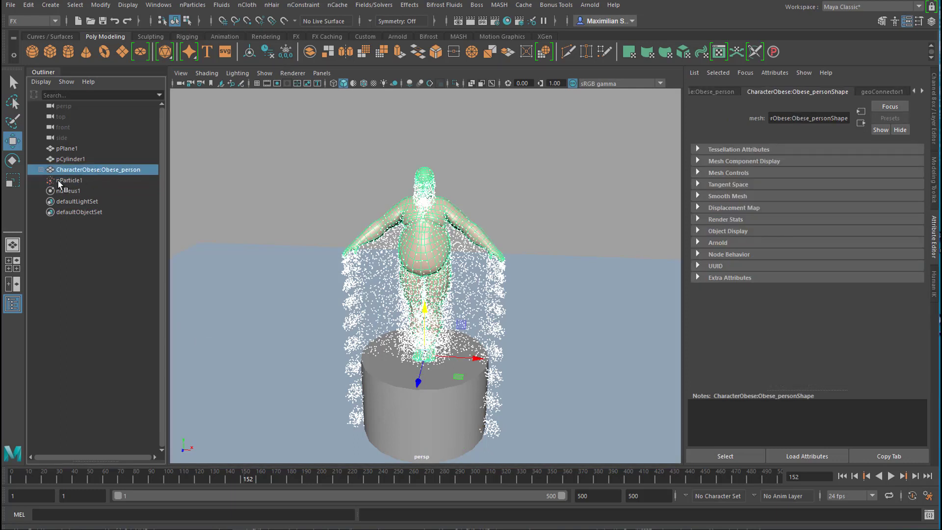
pyautogui.press('h')
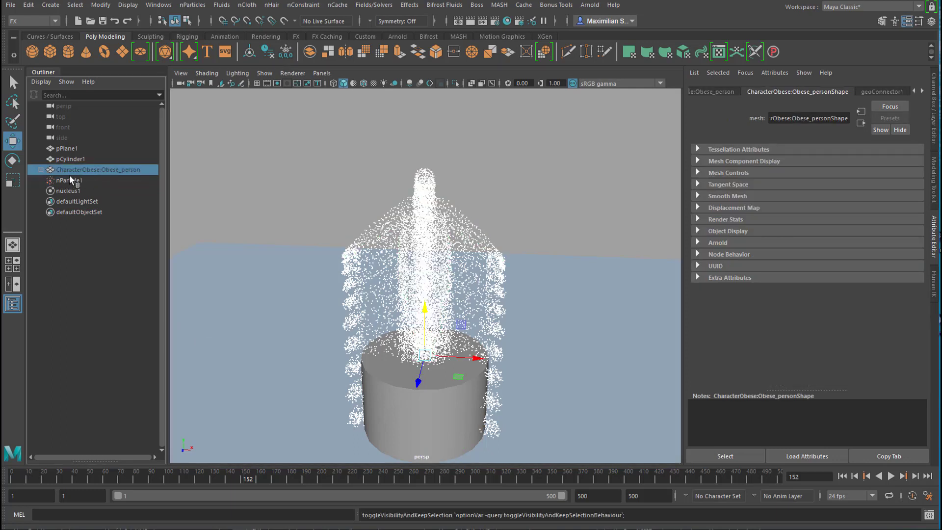
pyautogui.click(844, 476)
pyautogui.click(892, 477)
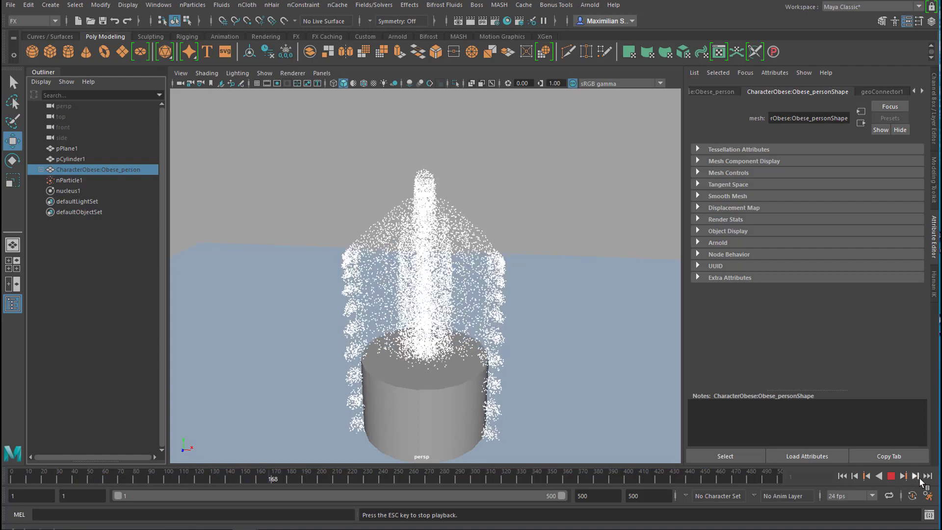
pyautogui.click(891, 477)
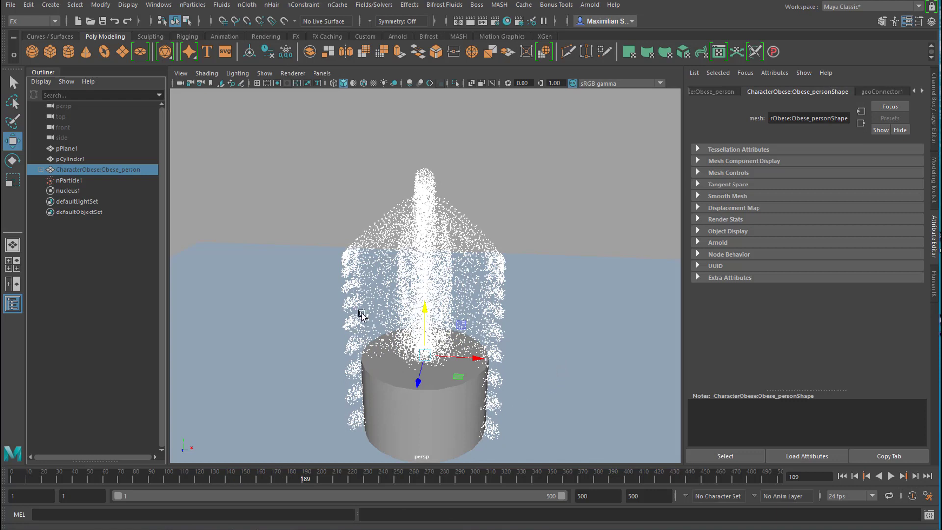
# Make the cylinder under the character an nCloth passive collider.
pyautogui.click(417, 402)
pyautogui.click(568, 388)
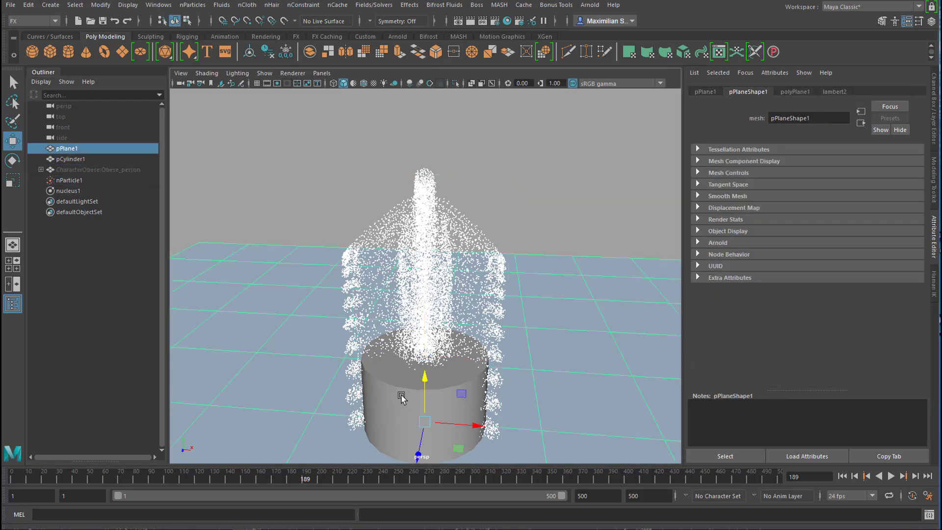
pyautogui.click(71, 161)
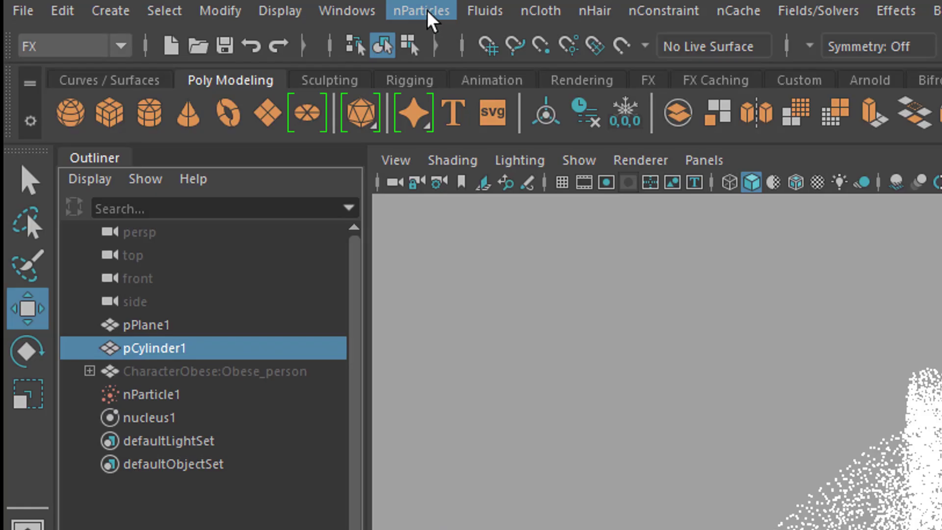
pyautogui.click(195, 6)
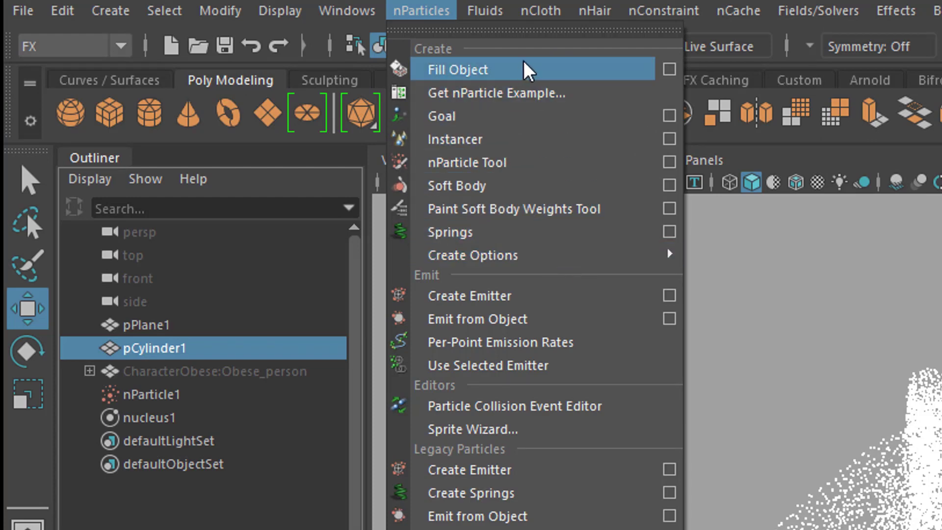
pyautogui.click(542, 14)
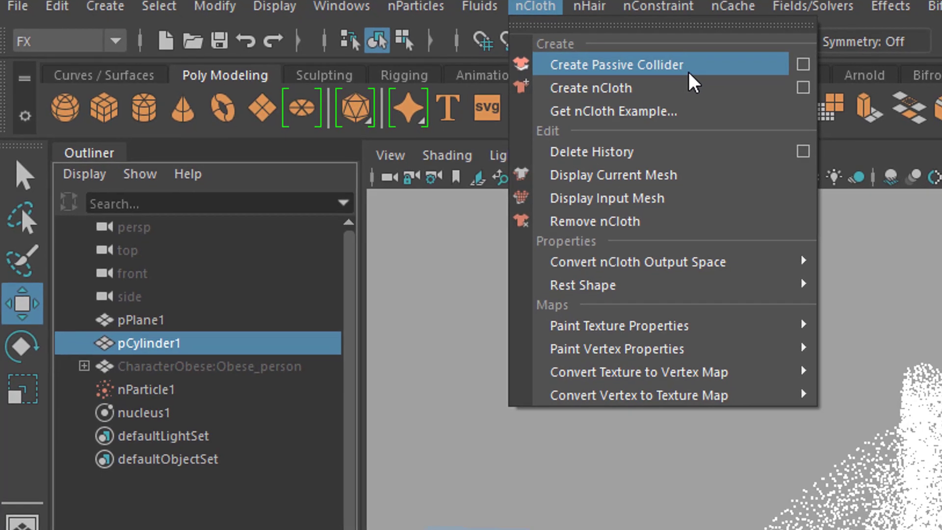
pyautogui.click(685, 64)
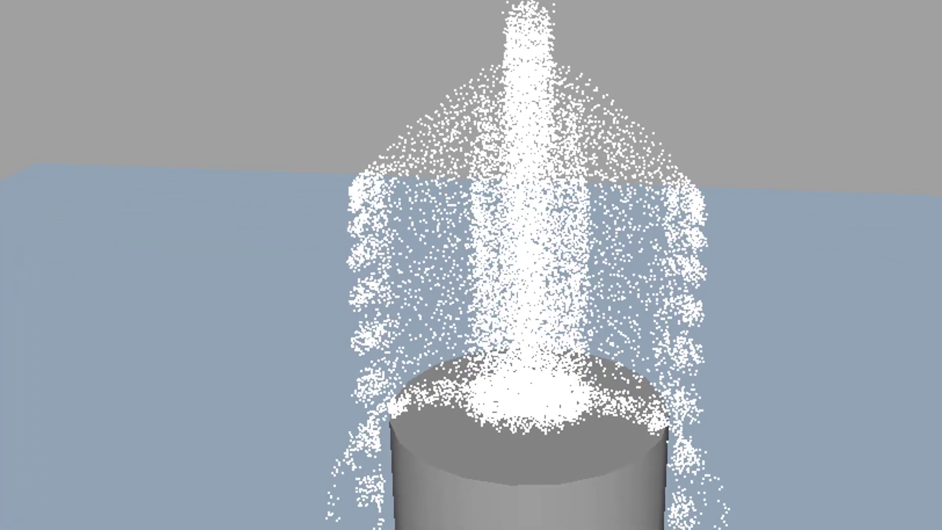
# Replay the simulation from the first frame to check how the particles collide with the cylinder.
pyautogui.press('Escape')
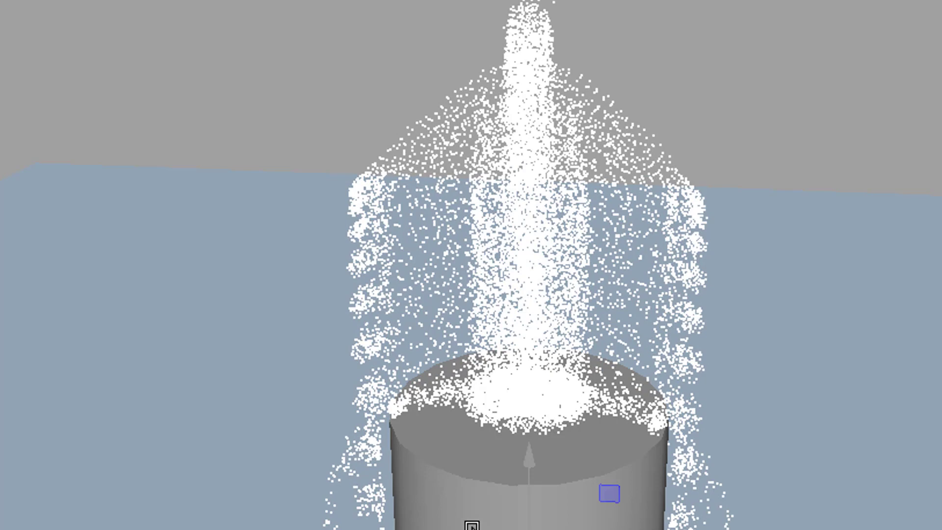
pyautogui.click(473, 524)
pyautogui.moveTo(531, 393); pyautogui.dragTo(530, 401)
pyautogui.hotkey('alt', 'shift', 'v')
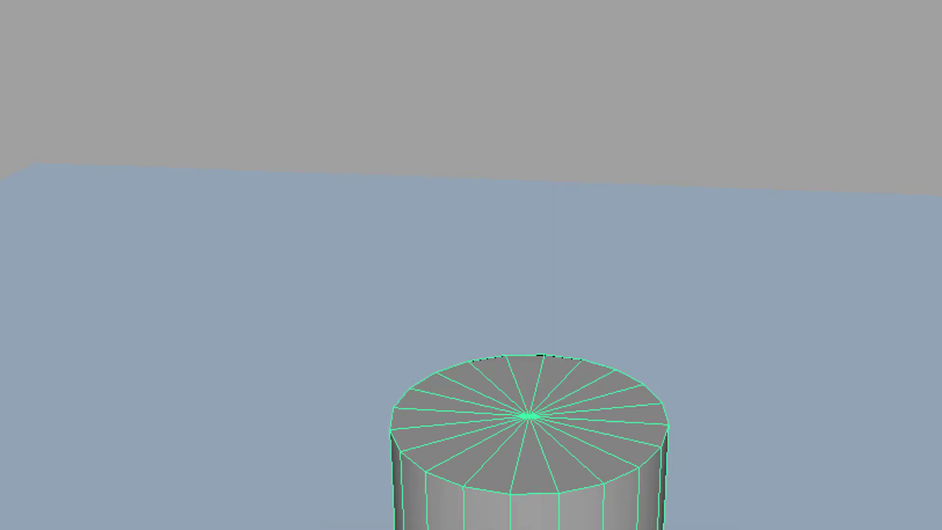
pyautogui.hotkey('alt', 'v')
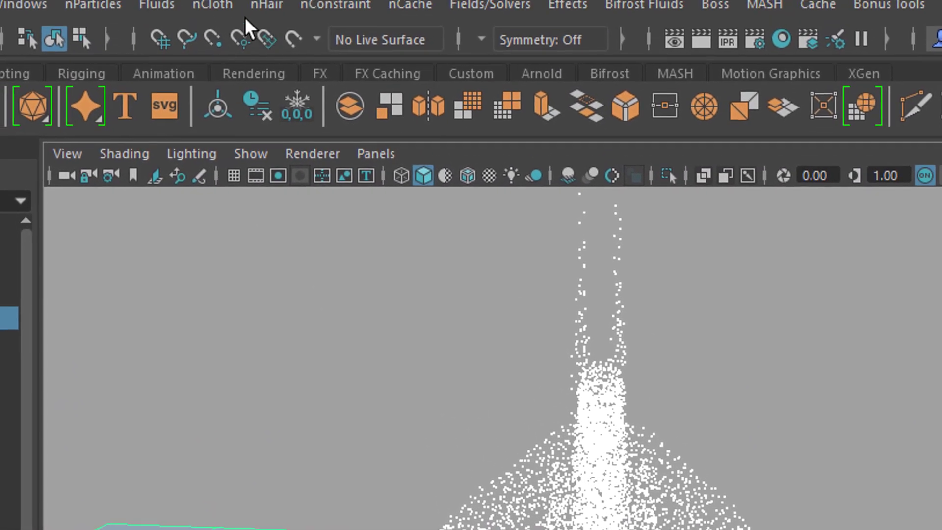
# Make the ground plane a passive collider as well and play the simulation.
pyautogui.click(209, 11)
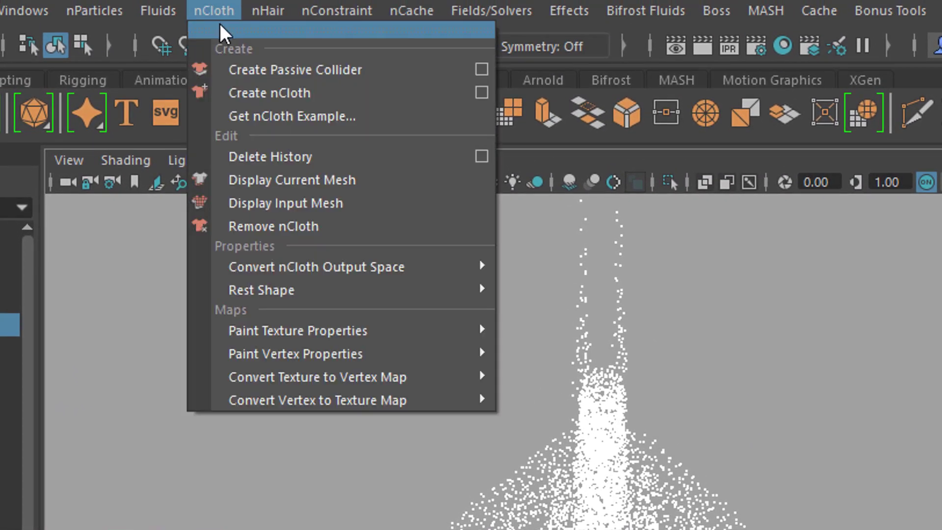
pyautogui.click(278, 70)
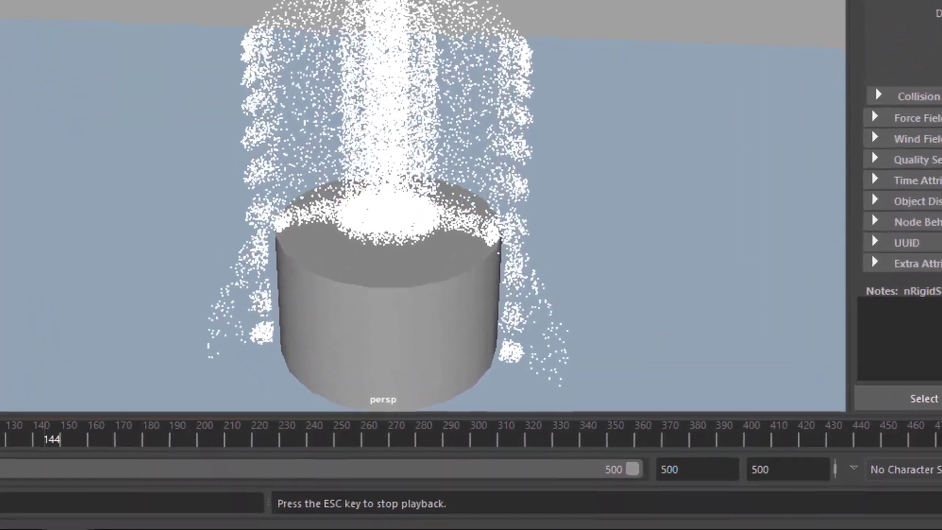
pyautogui.press('Escape')
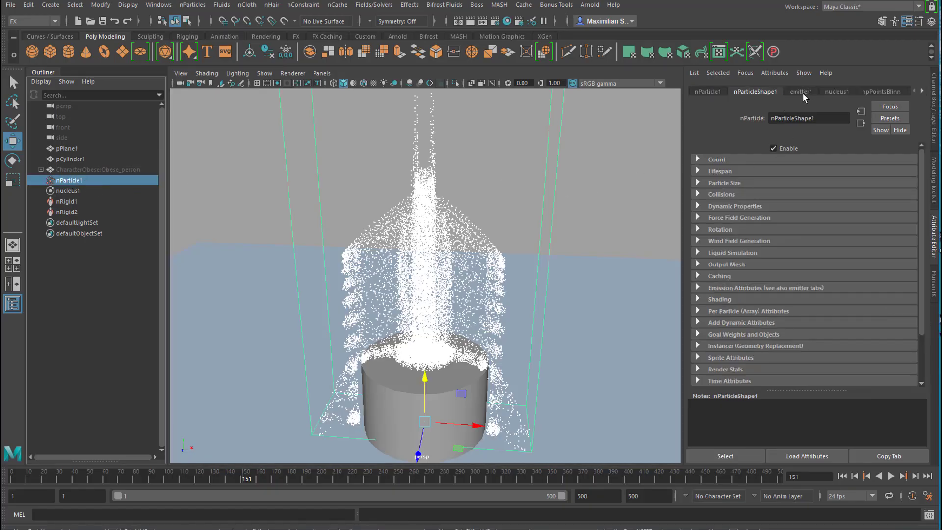
# Change the nParticle emitter's type to Surface and play the simulation.
pyautogui.click(802, 92)
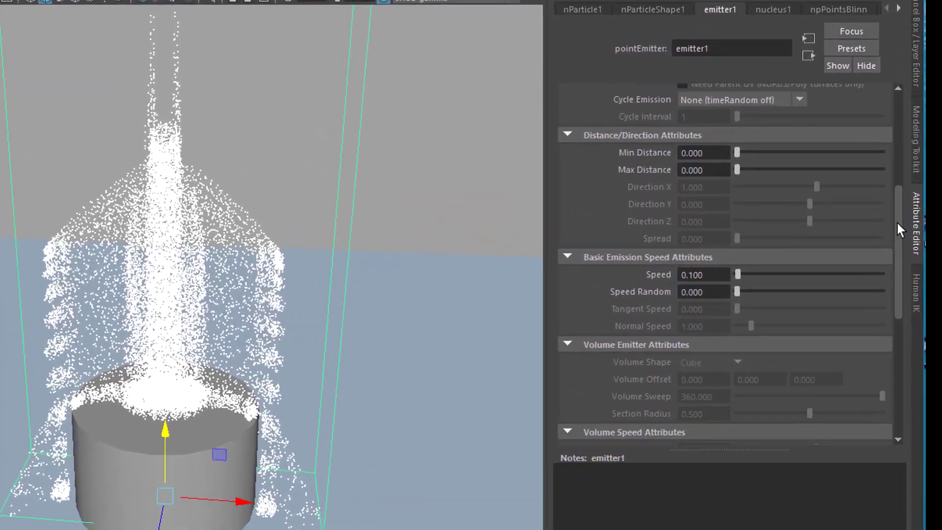
pyautogui.scroll(5, 908, 207)
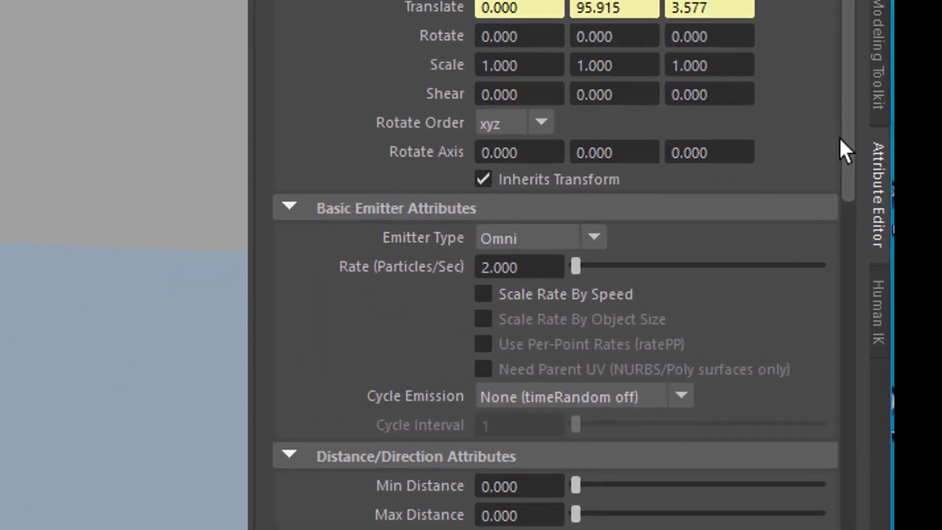
pyautogui.click(664, 243)
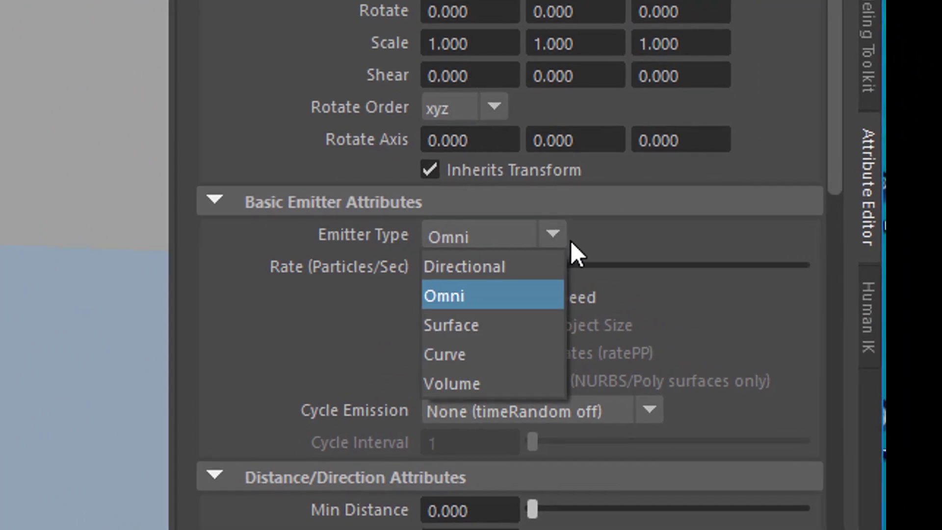
pyautogui.click(527, 332)
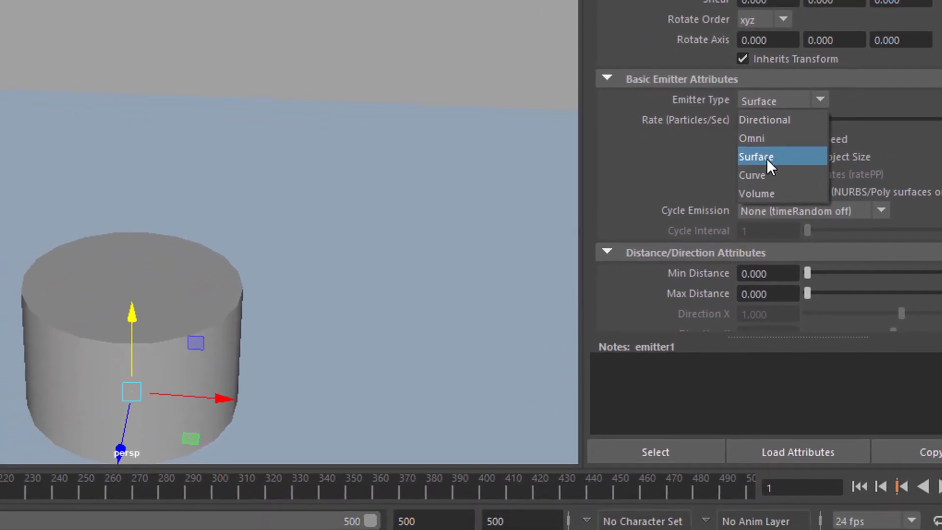
pyautogui.click(766, 163)
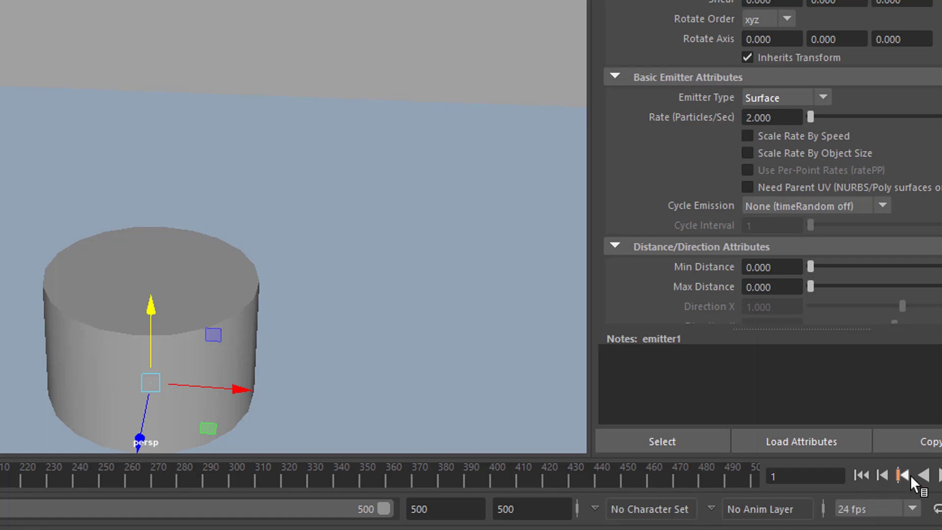
pyautogui.click(939, 475)
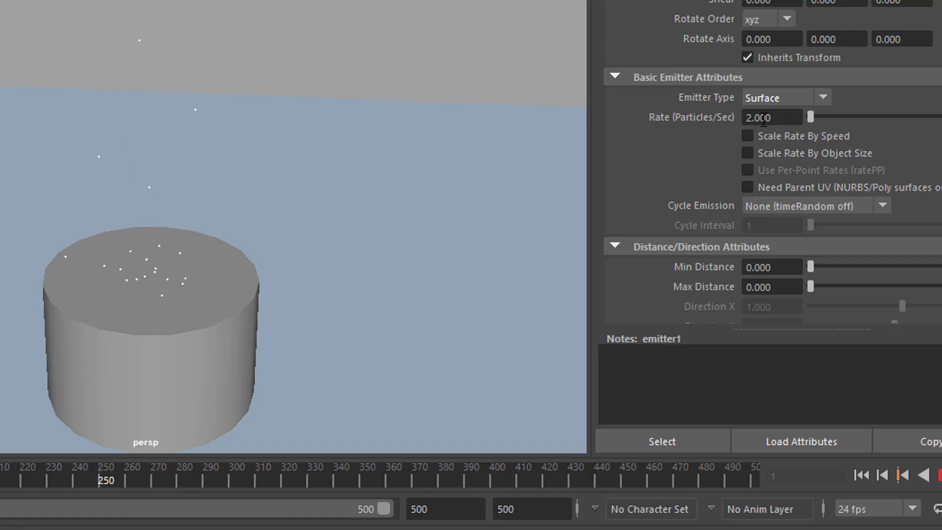
pyautogui.click(938, 474)
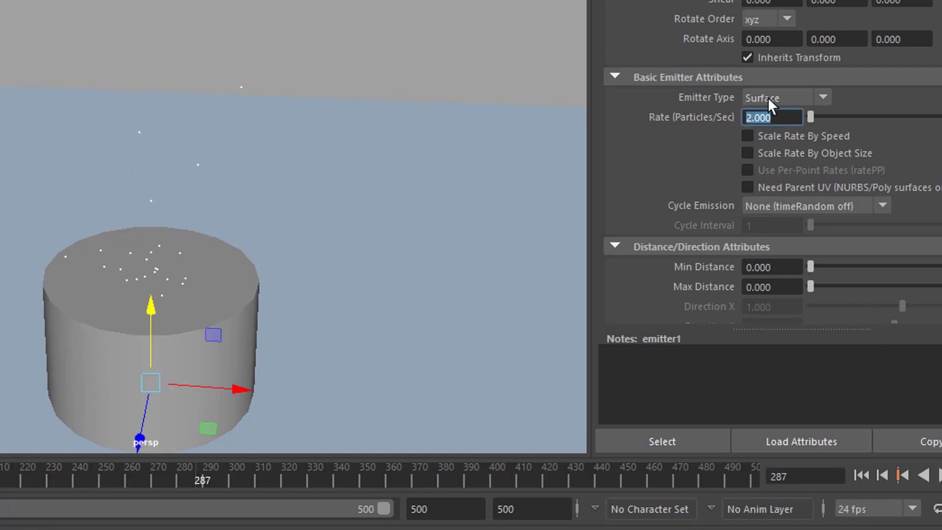
# Set the emitter's rate to 2000 particles per second and replay the simulation from the first frame.
pyautogui.moveTo(777, 117); pyautogui.dragTo(715, 110)
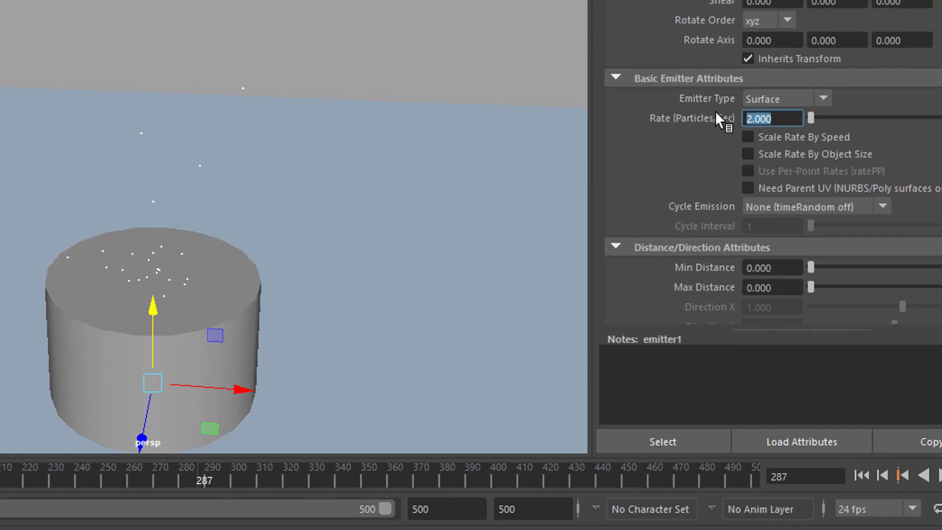
pyautogui.write('2000')
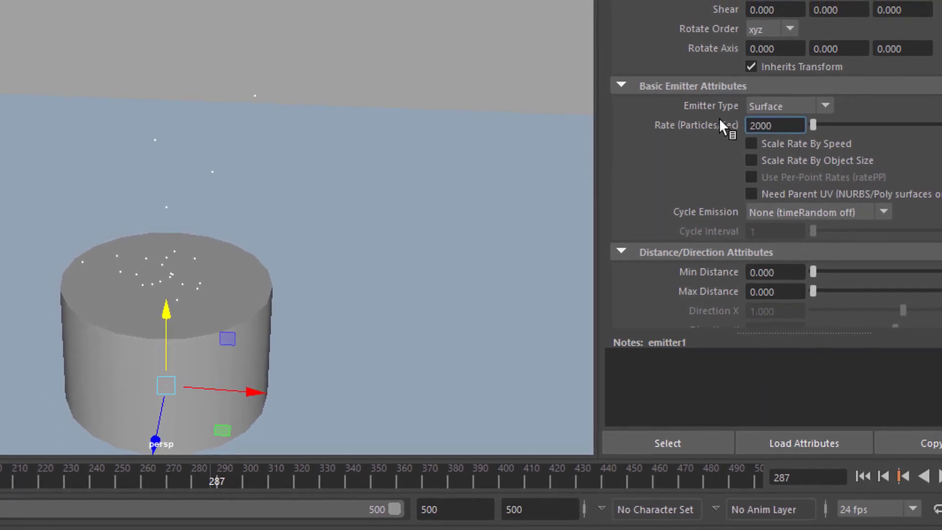
pyautogui.press('Return')
pyautogui.click(864, 477)
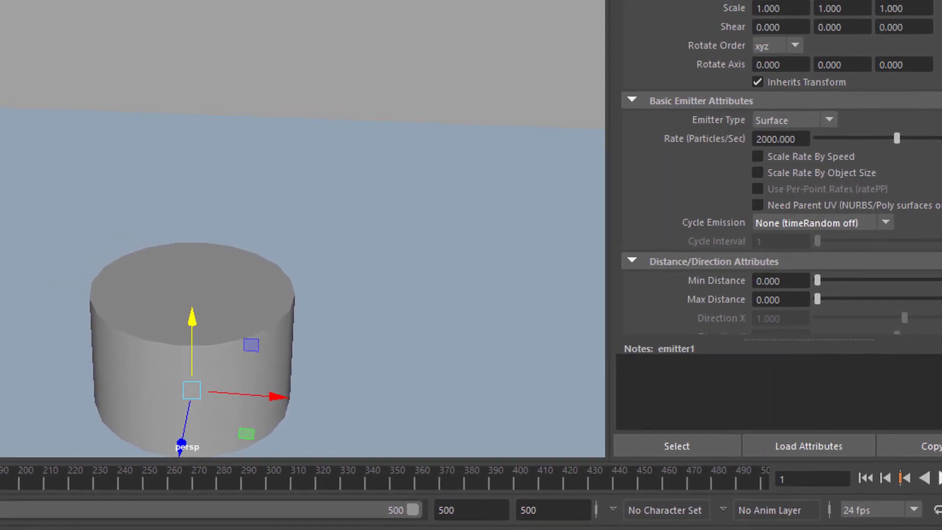
pyautogui.click(939, 477)
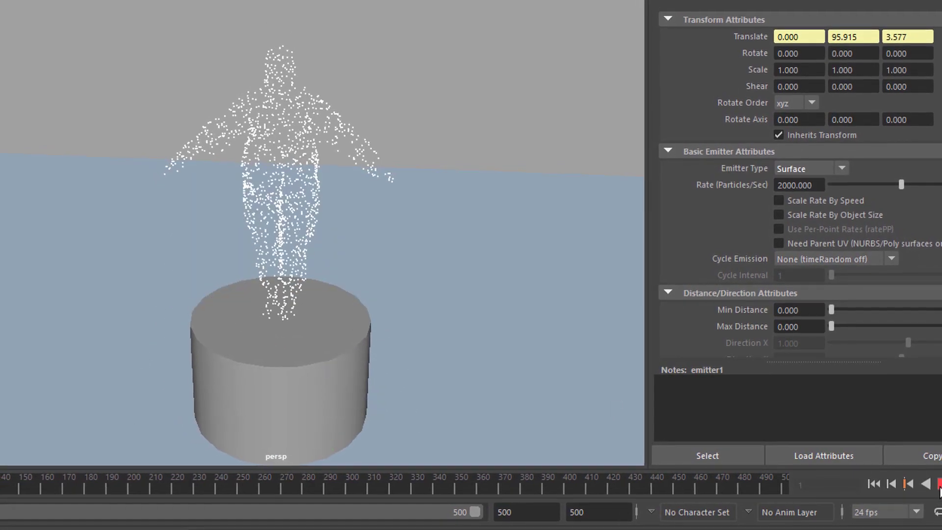
pyautogui.click(939, 485)
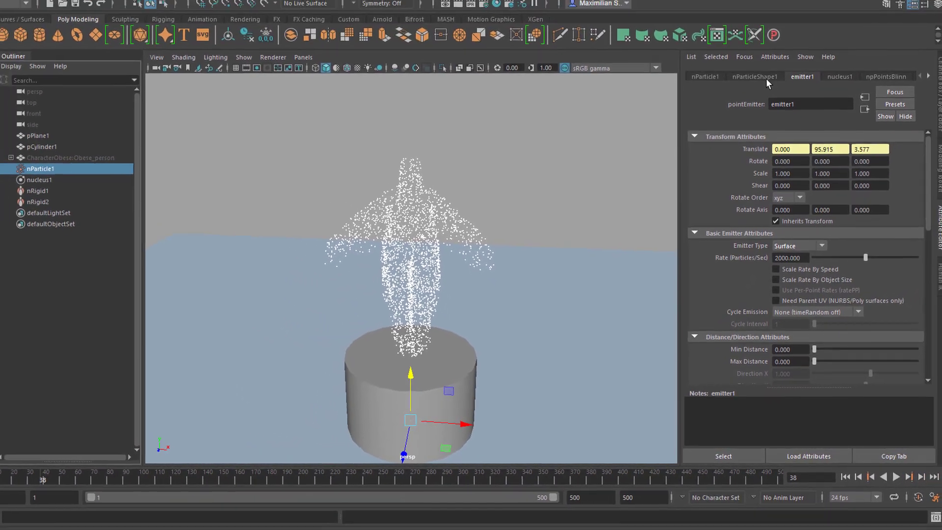
# Set the nParticles' lifespan mode to Random range with a lifespan random of 1, and play the simulation.
pyautogui.click(771, 77)
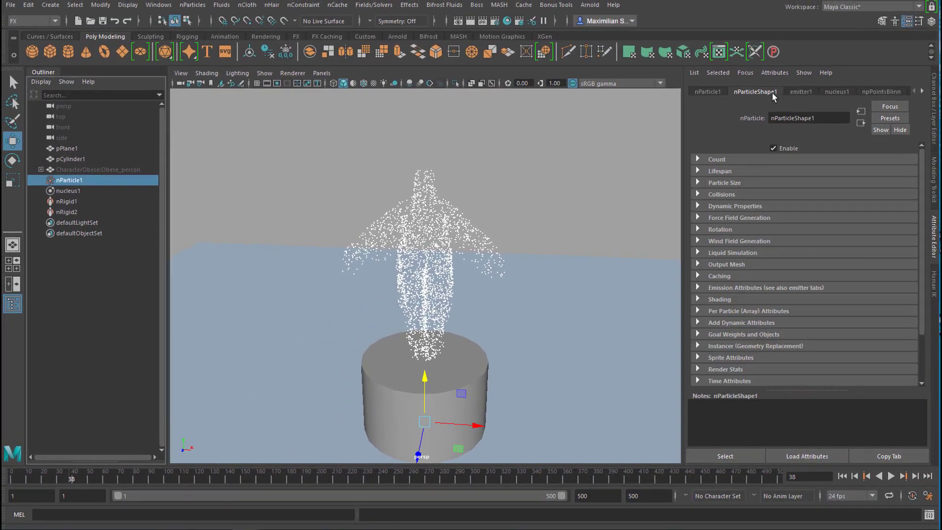
pyautogui.click(698, 159)
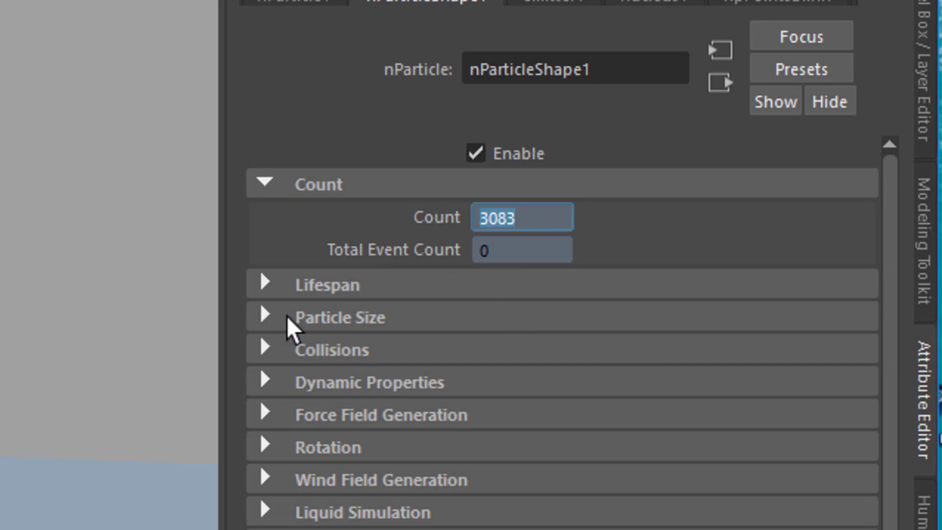
pyautogui.click(267, 288)
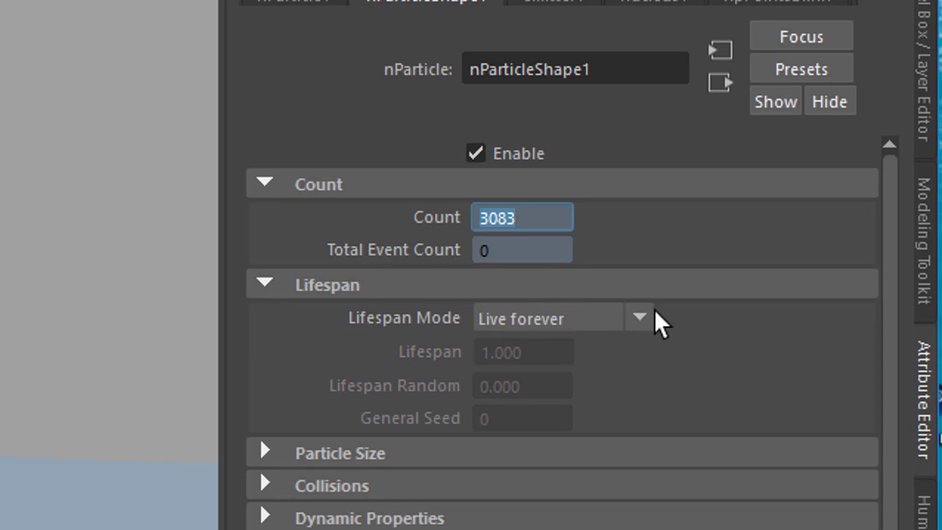
pyautogui.click(649, 331)
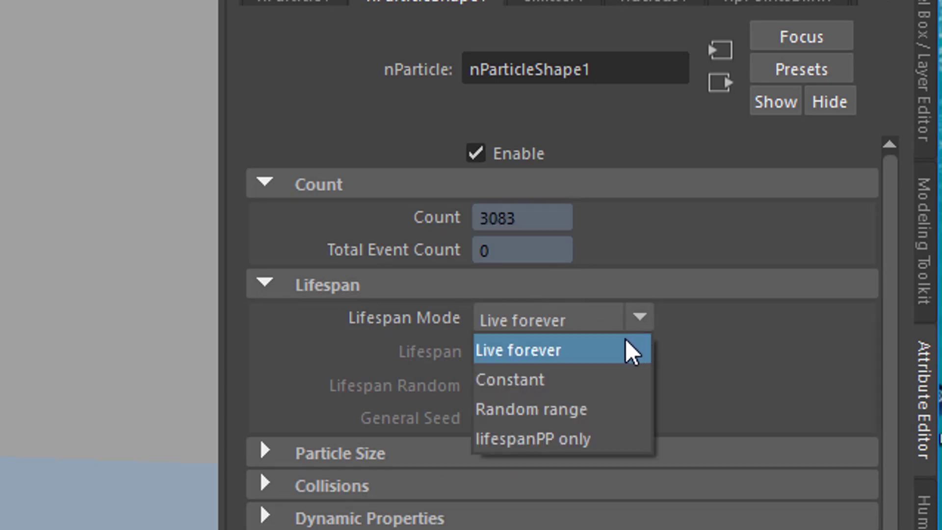
pyautogui.click(594, 411)
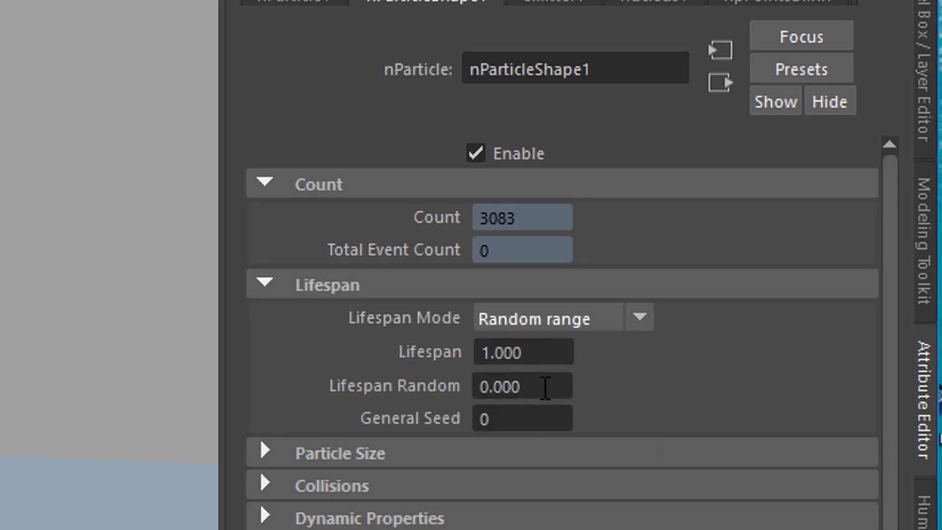
pyautogui.click(546, 386)
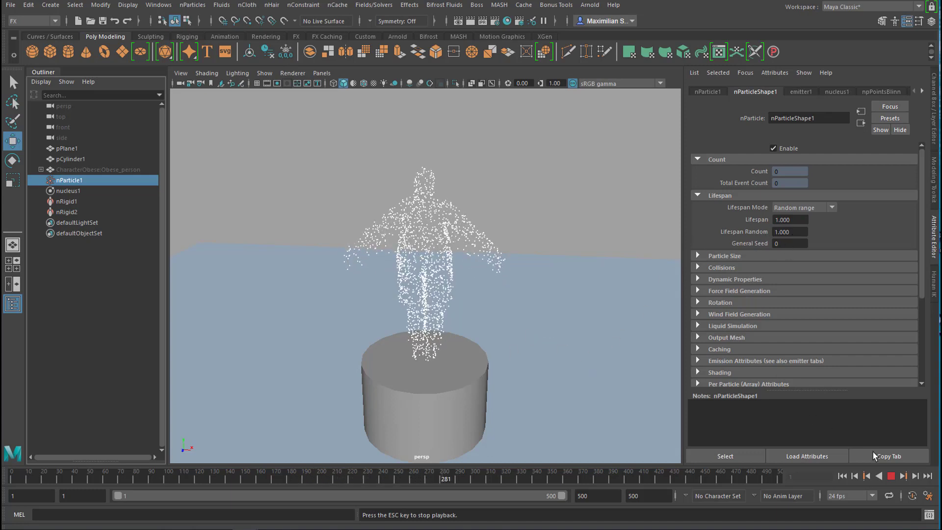
pyautogui.click(892, 476)
# Set the emitter's rate to 20000 particles per second and play the simulation.
pyautogui.moveTo(522, 383)
pyautogui.keyDown('alt'); pyautogui.mouseDown()
pyautogui.moveTo(503, 399)
pyautogui.moveTo(507, 388)
pyautogui.mouseUp(); pyautogui.keyUp('alt')
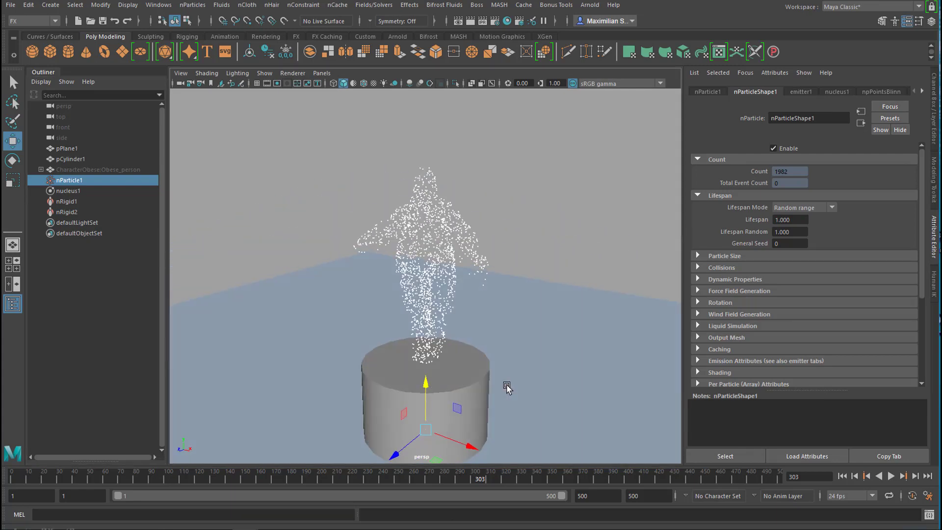
pyautogui.click(801, 92)
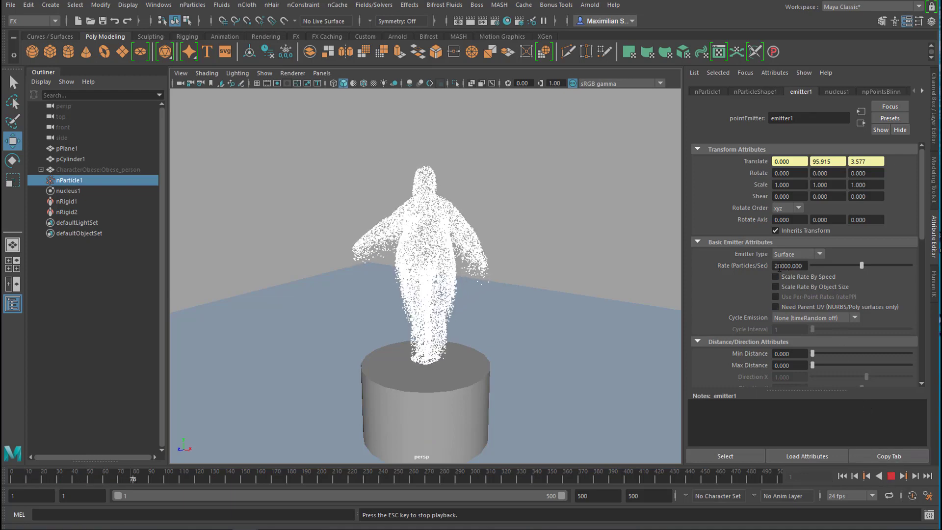
# Set the emitter's rate to 2000 particles per second and stop the playback.
pyautogui.click(777, 266)
pyautogui.press('BackSpace')
pyautogui.press('Return')
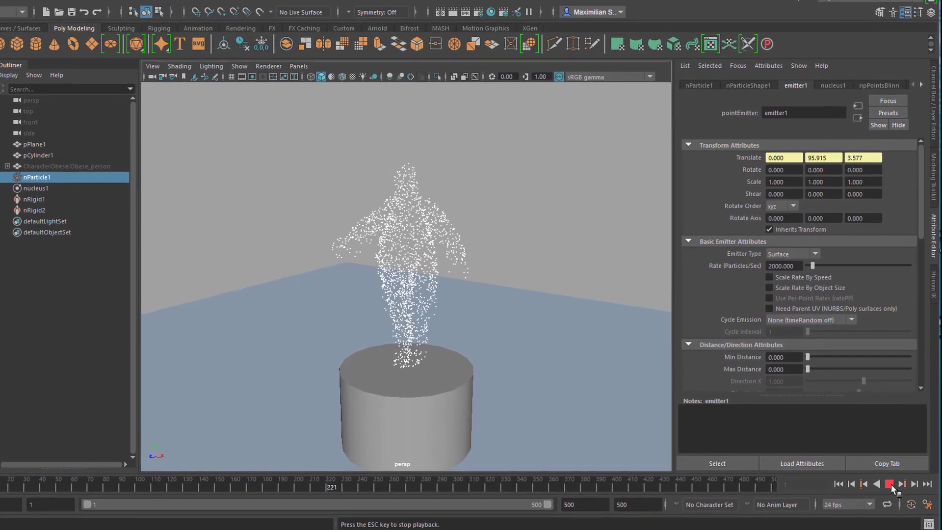
pyautogui.click(889, 484)
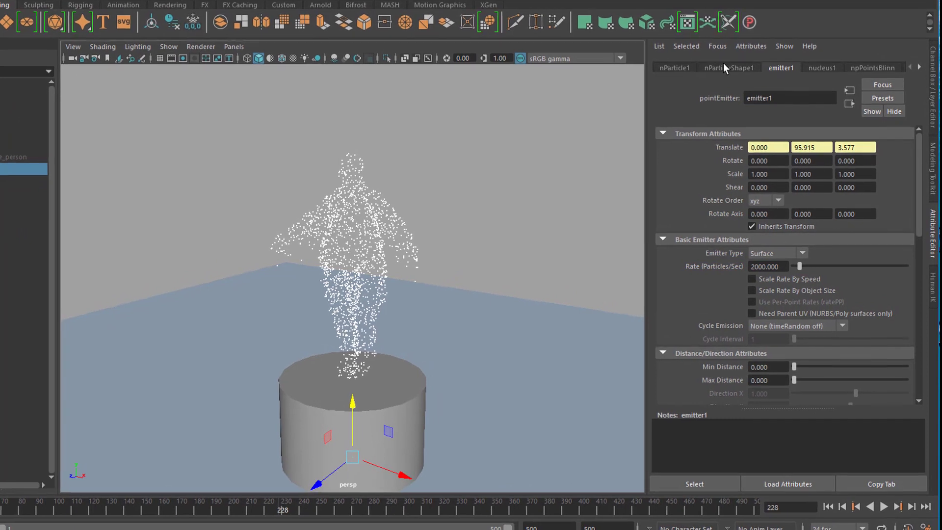
# Try a larger particle radius on the nParticle shape and return it to 0.2.
pyautogui.click(725, 67)
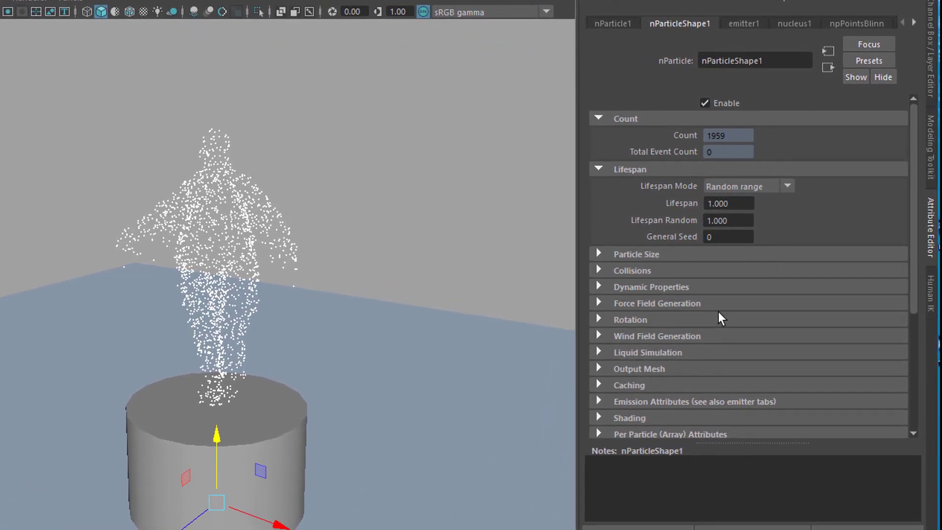
pyautogui.click(599, 253)
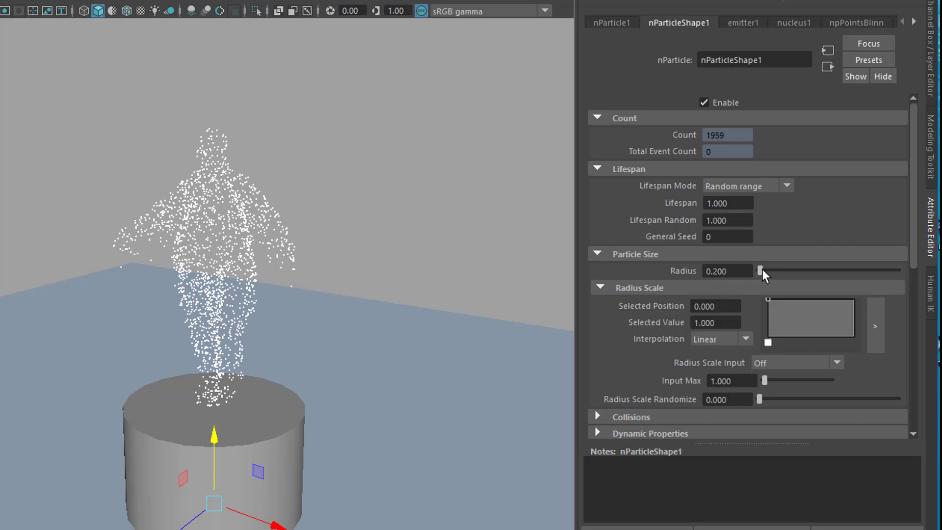
pyautogui.moveTo(763, 269); pyautogui.dragTo(808, 268)
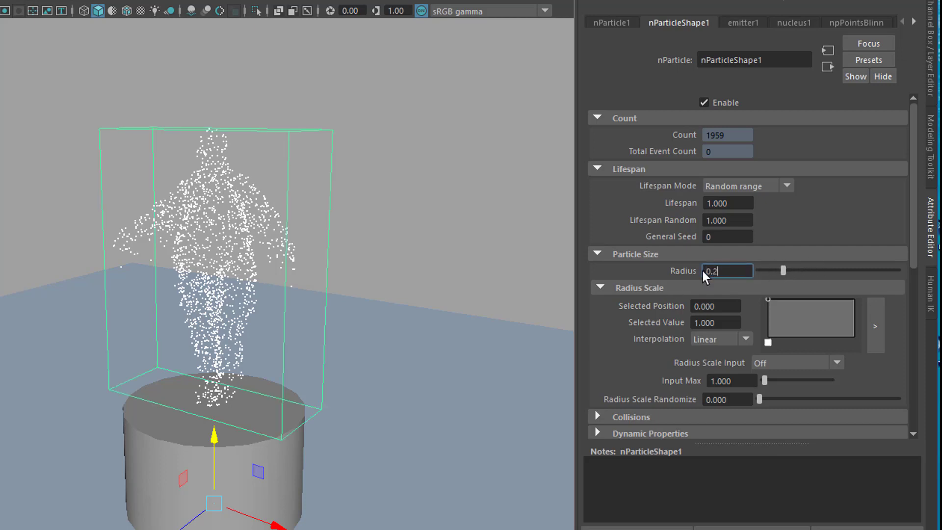
pyautogui.press('Return')
# Change the nParticles' particle render type to Spheres.
pyautogui.scroll(-5, 912, 216)
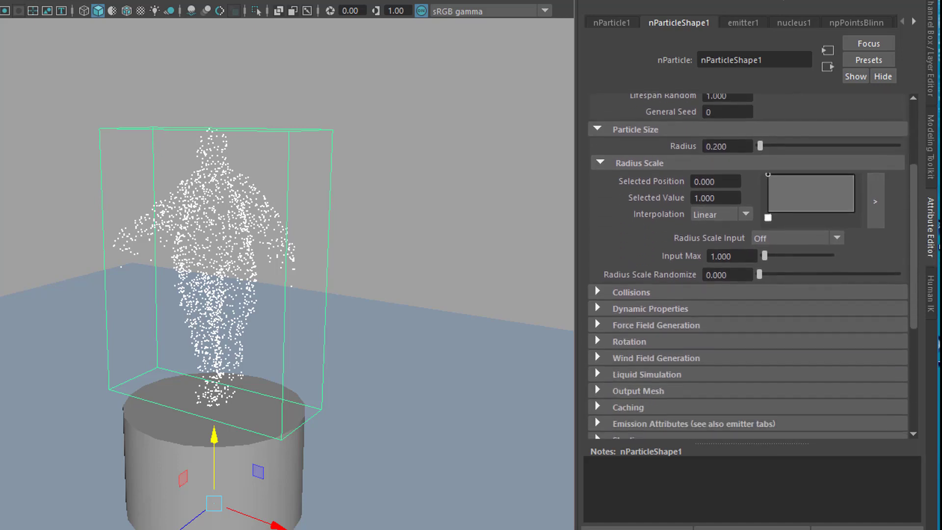
pyautogui.scroll(-8, 751, 265)
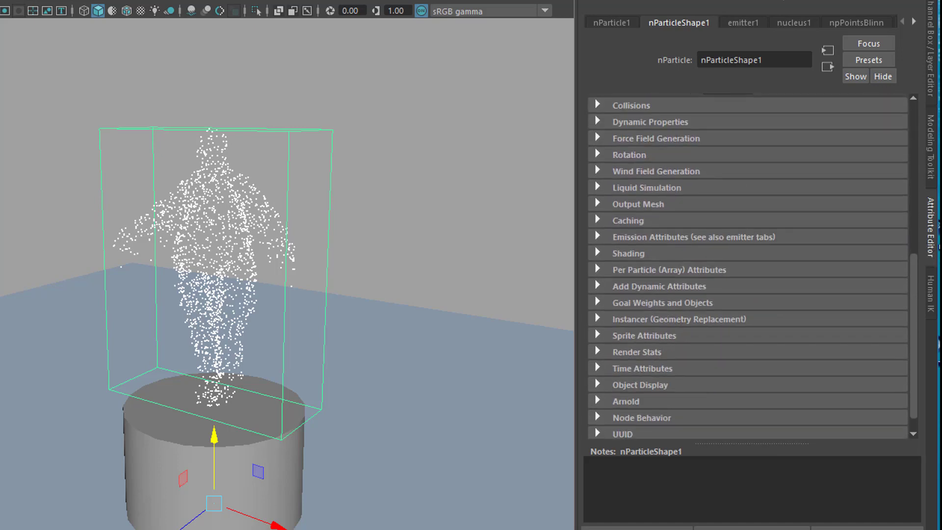
pyautogui.click(602, 254)
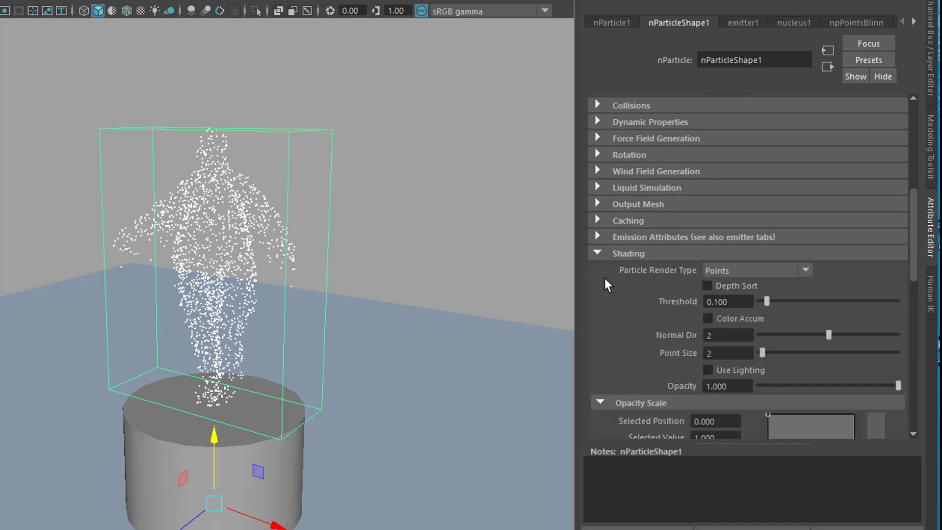
pyautogui.click(807, 272)
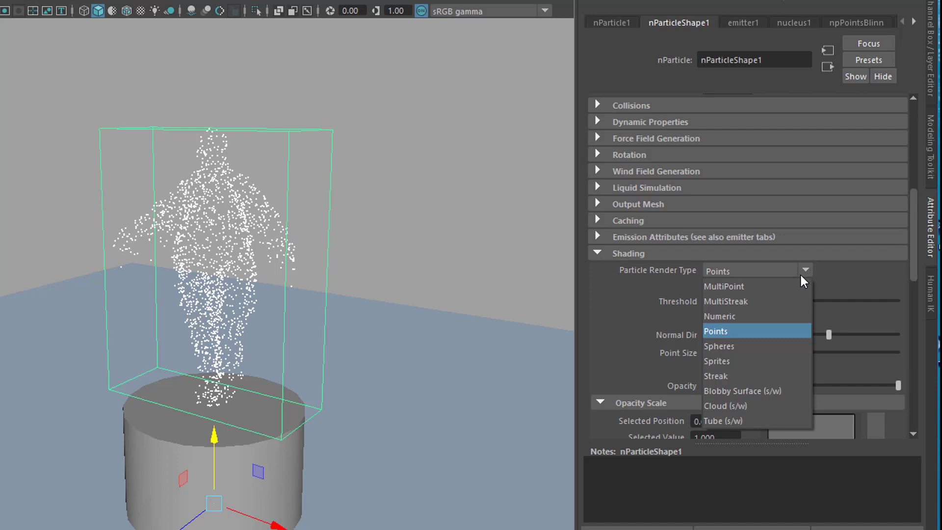
pyautogui.click(752, 345)
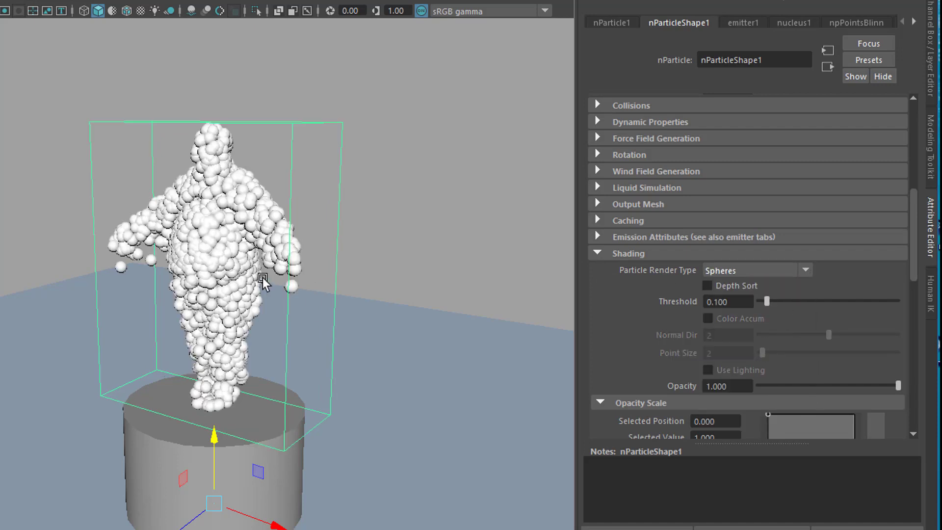
# Set the particle radius to 0.01 and replay the simulation from the first frame.
pyautogui.moveTo(915, 249); pyautogui.dragTo(914, 164)
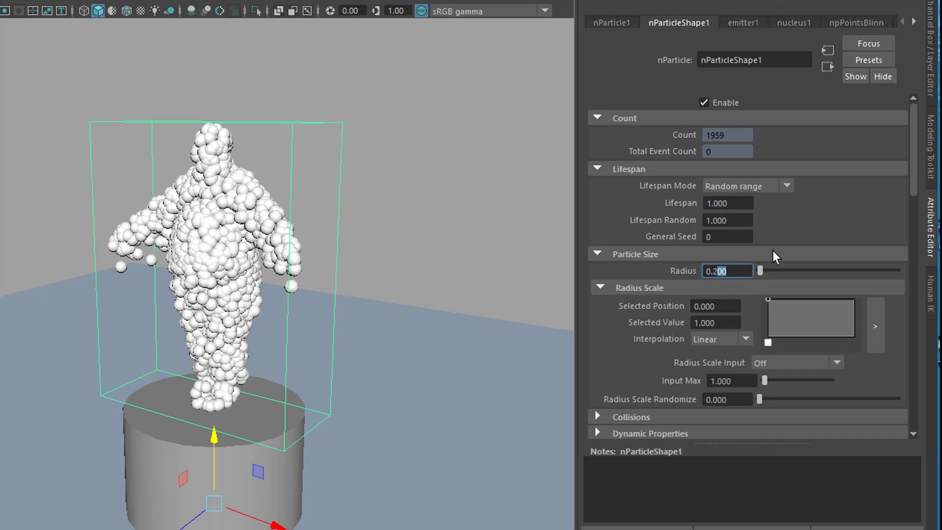
pyautogui.press('BackSpace')
pyautogui.write('01')
pyautogui.press('Return')
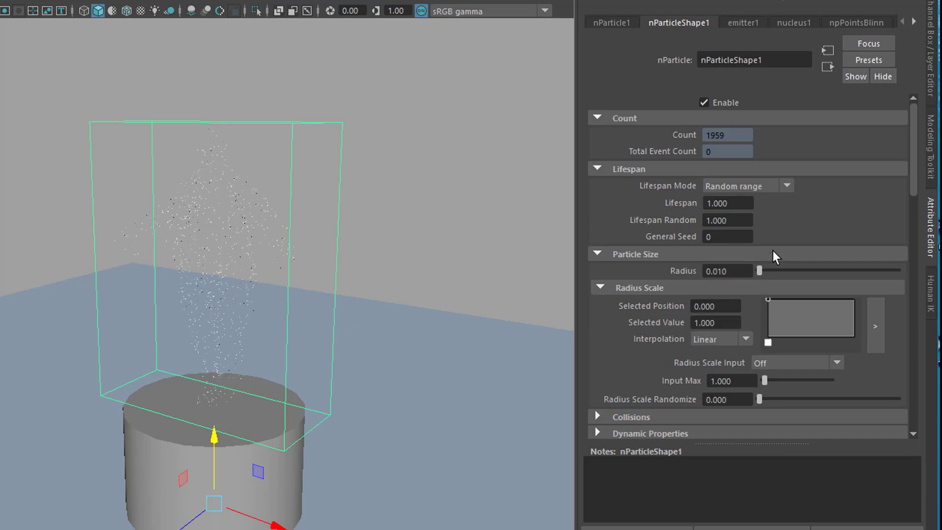
pyautogui.moveTo(260, 375)
pyautogui.keyDown('alt'); pyautogui.mouseDown()
pyautogui.moveTo(305, 339)
pyautogui.moveTo(265, 372)
pyautogui.mouseUp(); pyautogui.keyUp('alt')
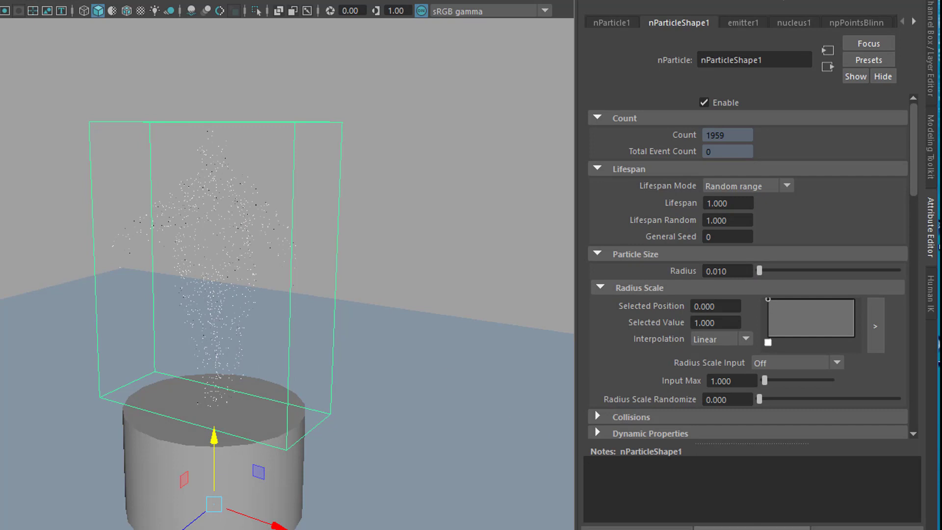
pyautogui.hotkey('alt', 'shift', 'v')
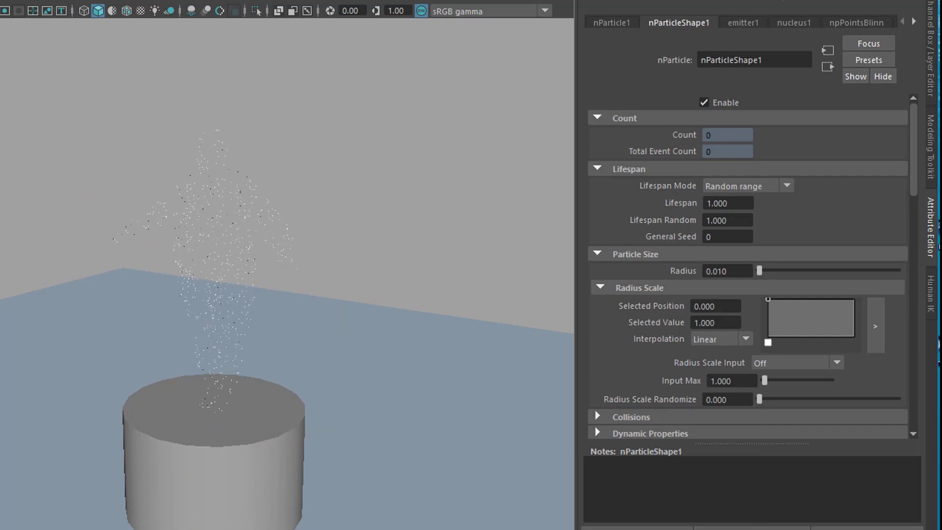
pyautogui.hotkey('alt', 'v')
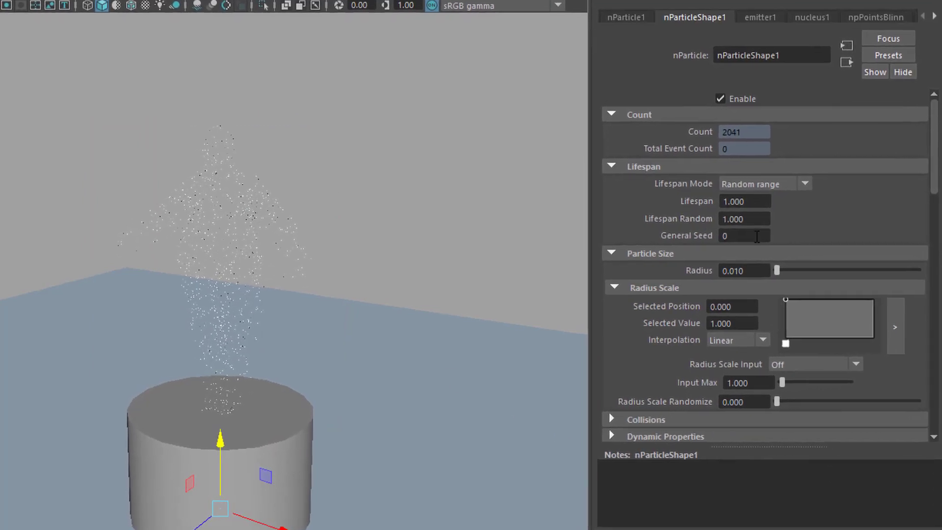
# Set the particle radius to 0.08 and play the simulation.
pyautogui.moveTo(759, 271); pyautogui.dragTo(749, 271)
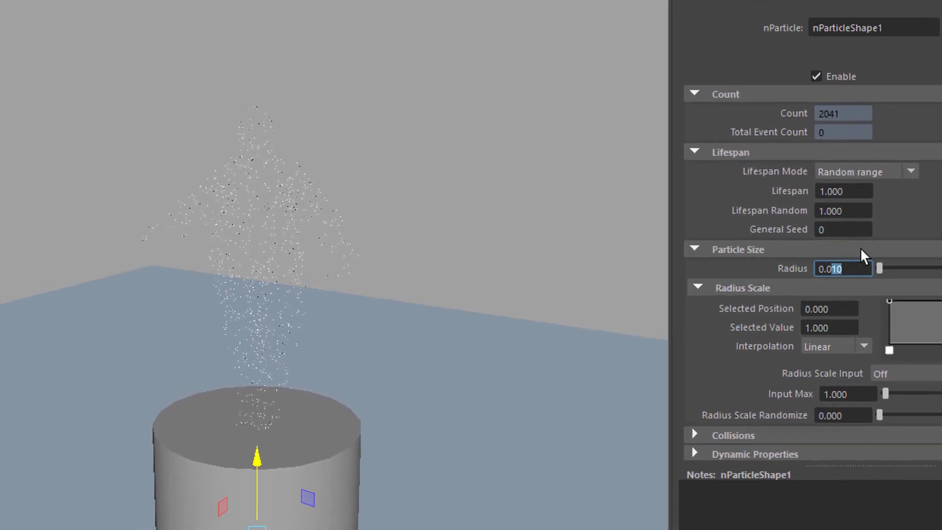
pyautogui.write('5')
pyautogui.press('Return')
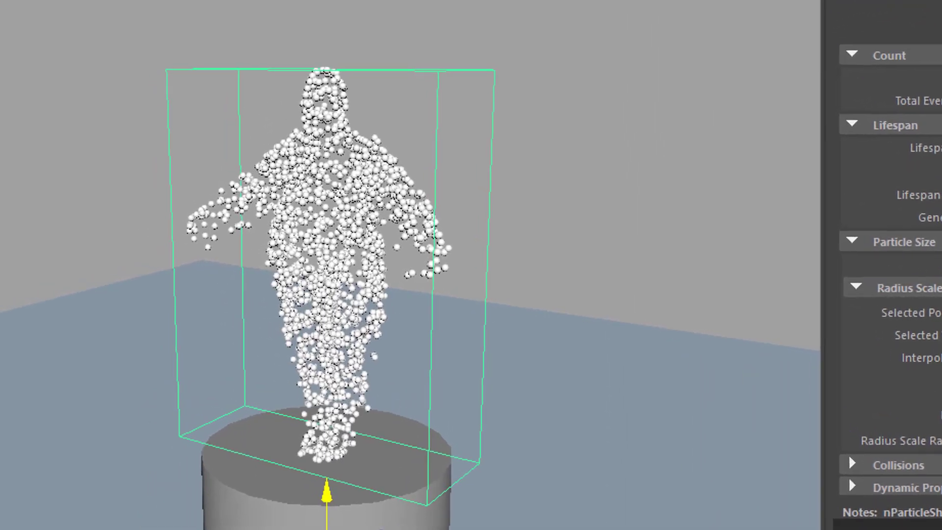
pyautogui.hotkey('alt', 'v')
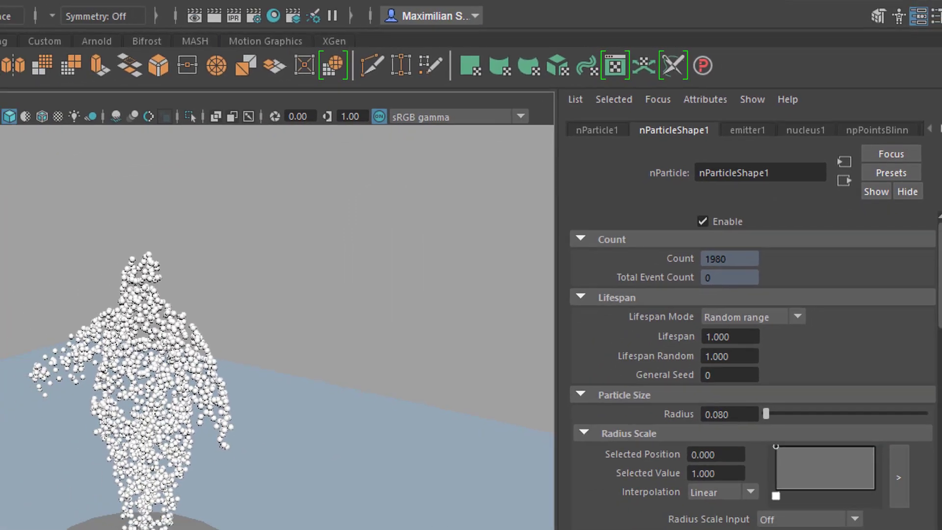
# Replay the simulation from the first frame and switch the viewport background to black while viewing the particle figure from the front.
pyautogui.click(33, 3)
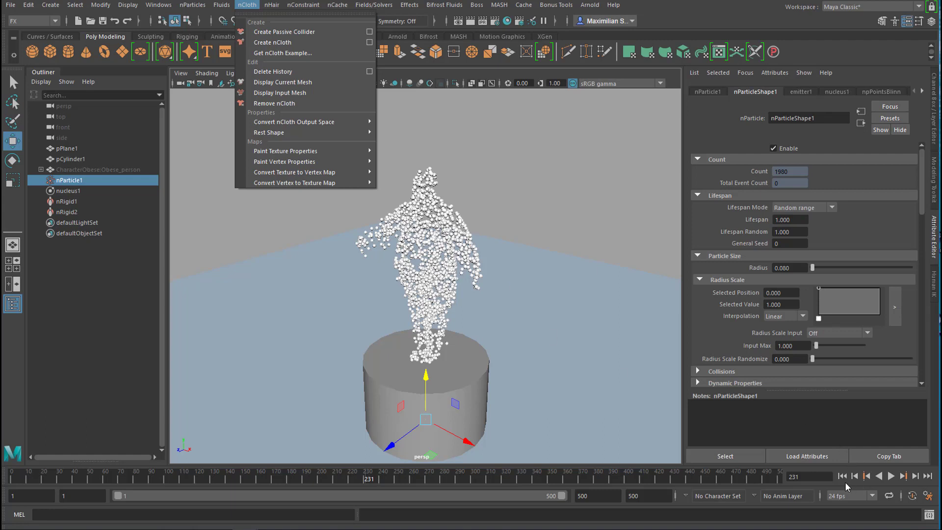
pyautogui.click(867, 477)
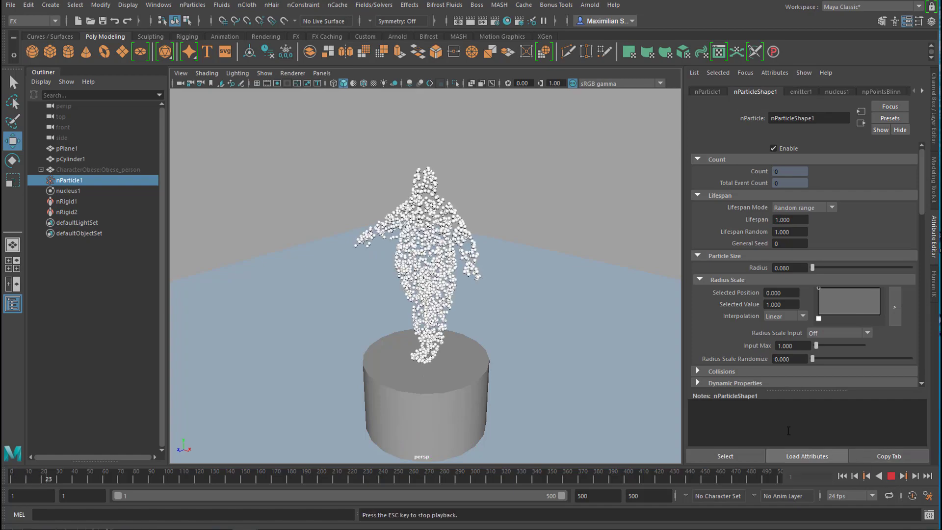
pyautogui.keyDown('alt'); pyautogui.moveTo(556, 388); pyautogui.dragTo(250, 389); pyautogui.keyUp('alt')
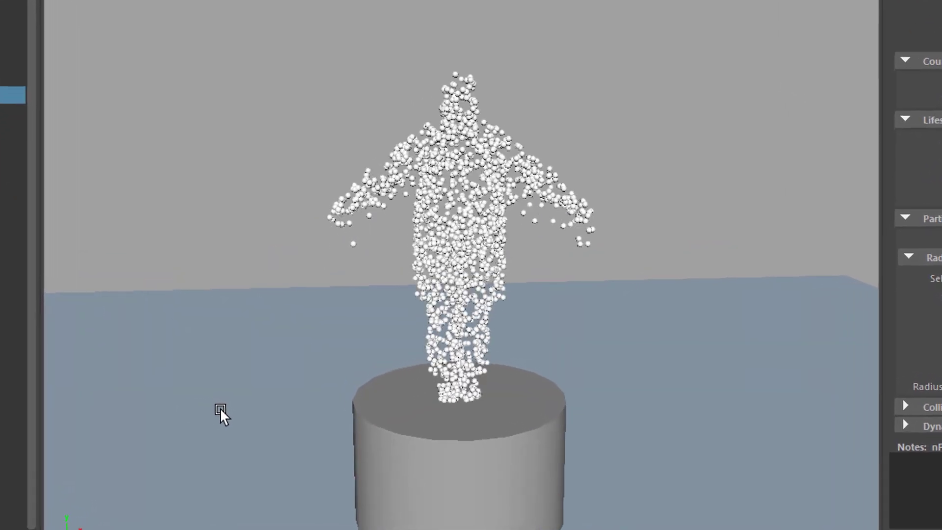
pyautogui.hotkey('alt', 'b')
pyautogui.hotkey('alt', 'b')
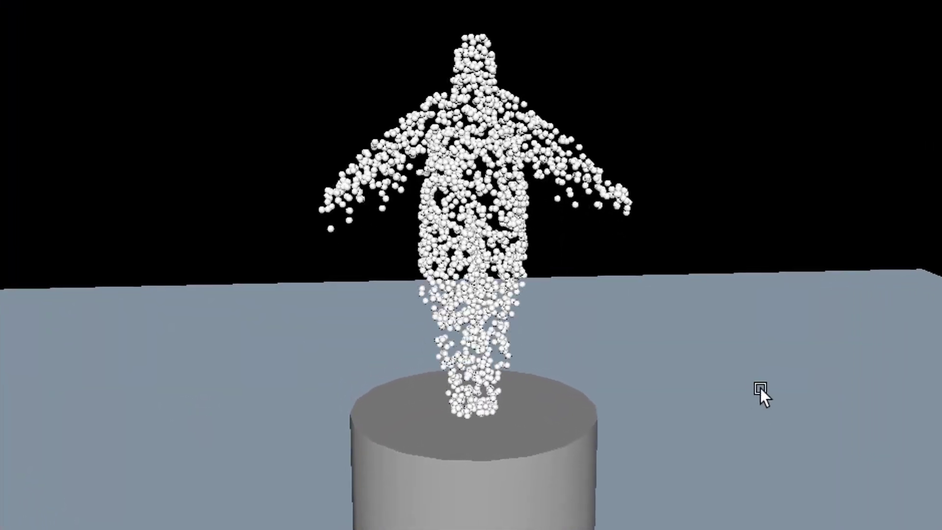
pyautogui.keyDown('alt'); pyautogui.moveTo(761, 394); pyautogui.dragTo(737, 380); pyautogui.keyUp('alt')
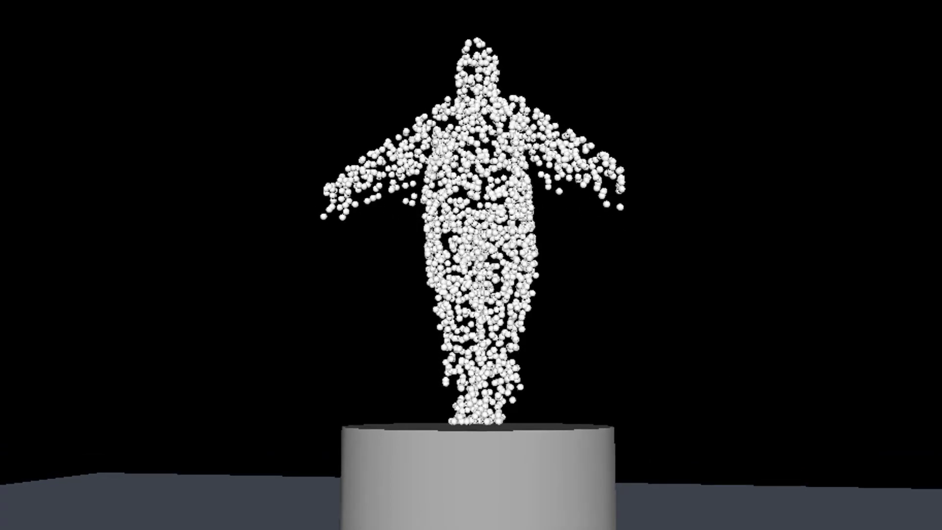